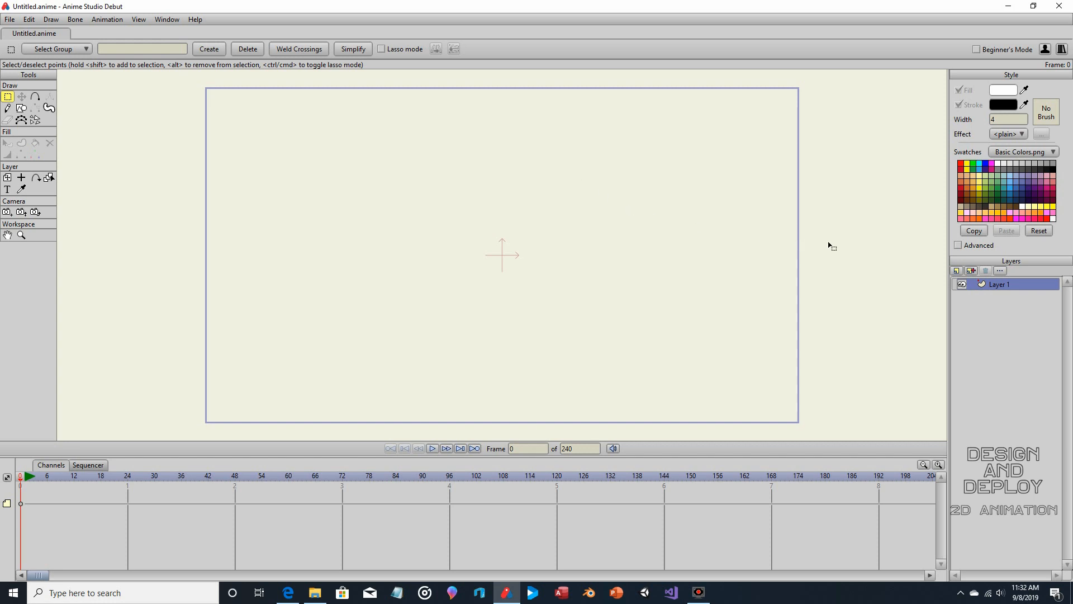
Step: Examine Layer 1's motion blur options: frame count, frame skip, start and end opacity, and blur radius
{"action": "left_click", "coordinate": [1000, 270]}
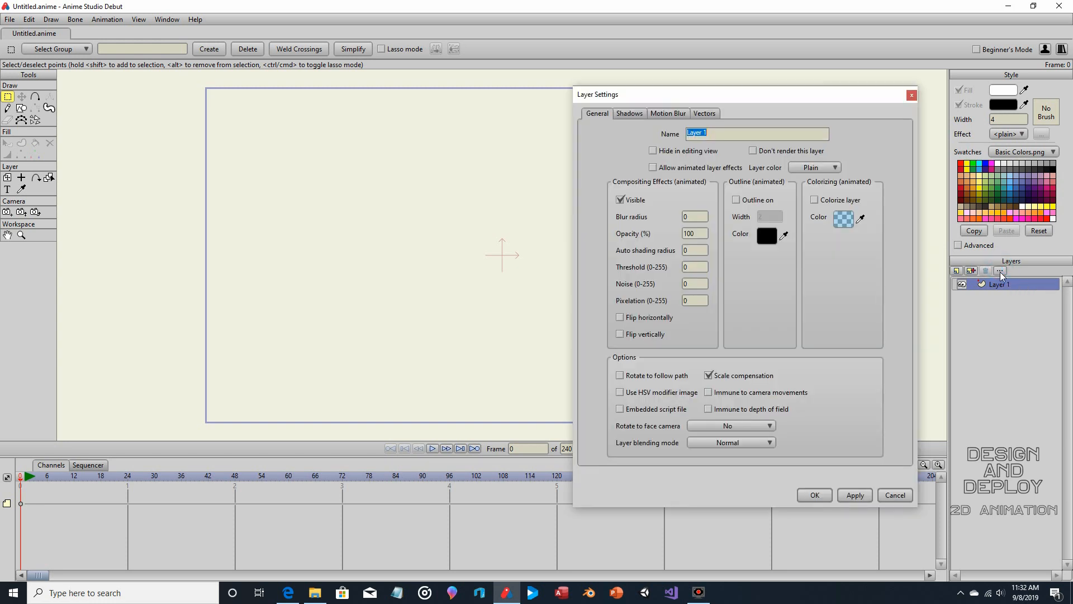
{"action": "left_click", "coordinate": [666, 113]}
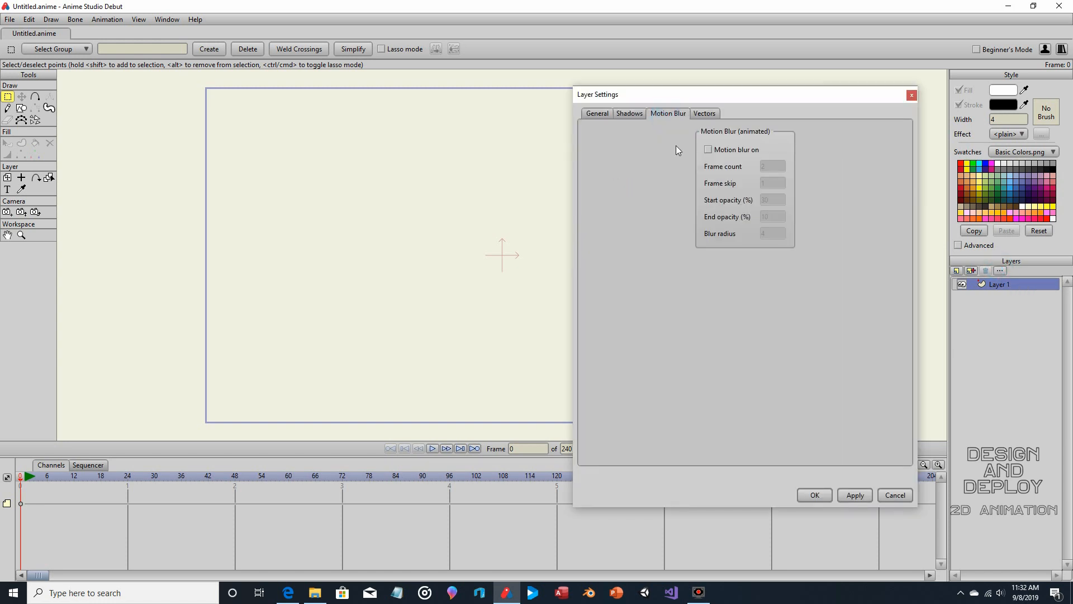
{"action": "left_click", "coordinate": [709, 149]}
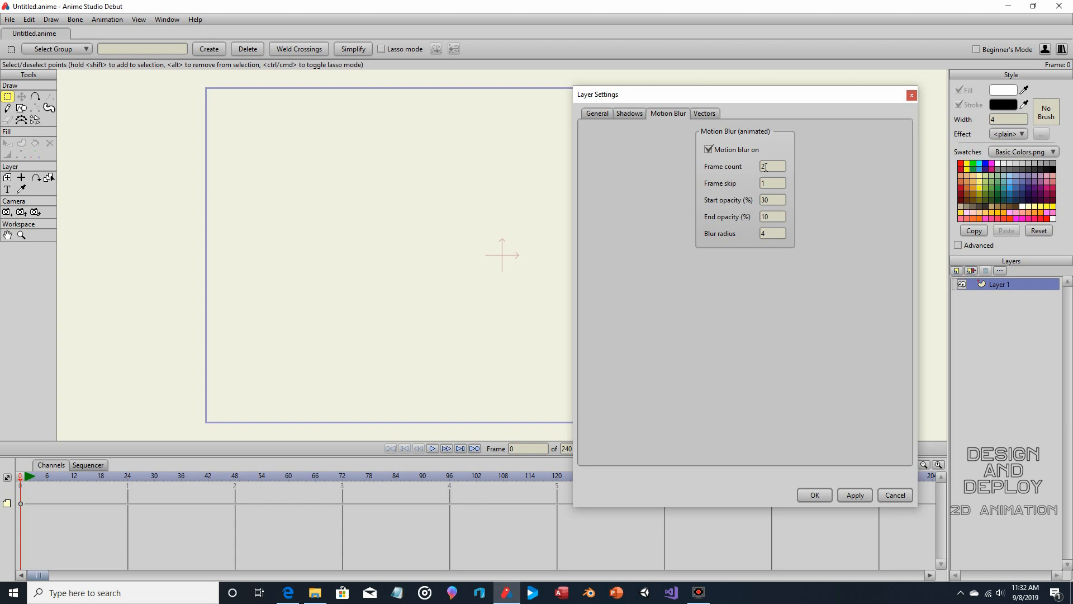
{"action": "double_click", "coordinate": [771, 184]}
{"action": "double_click", "coordinate": [779, 201]}
{"action": "double_click", "coordinate": [776, 218]}
{"action": "left_click", "coordinate": [771, 233]}
{"action": "left_click", "coordinate": [890, 495]}
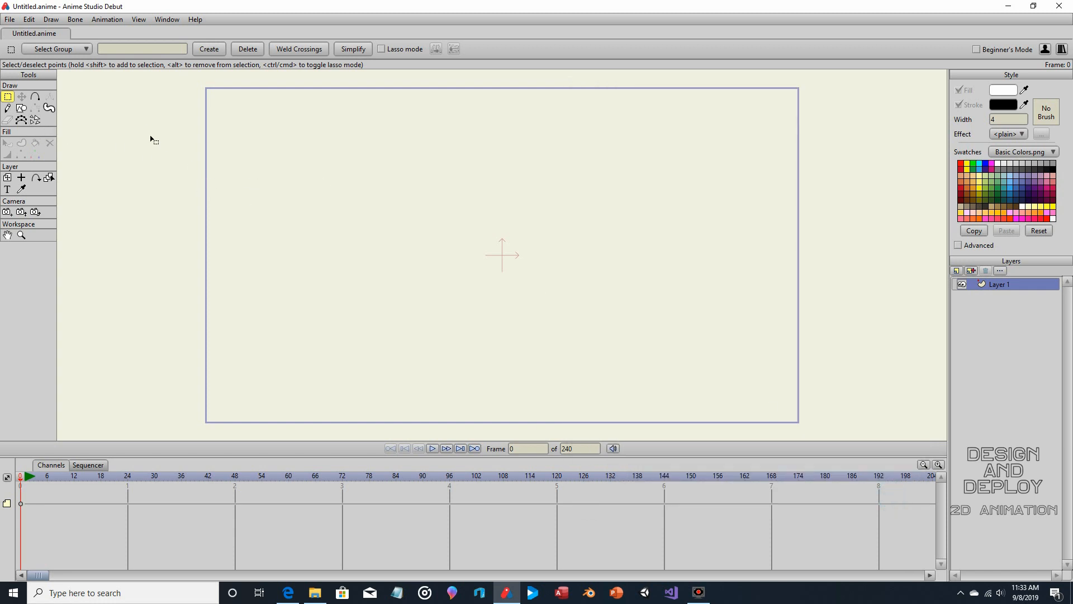
Step: Draw a rounded body outline with Add Point near the canvas's left edge, continuing it into the first zigzag tail points
{"action": "left_click", "coordinate": [35, 97]}
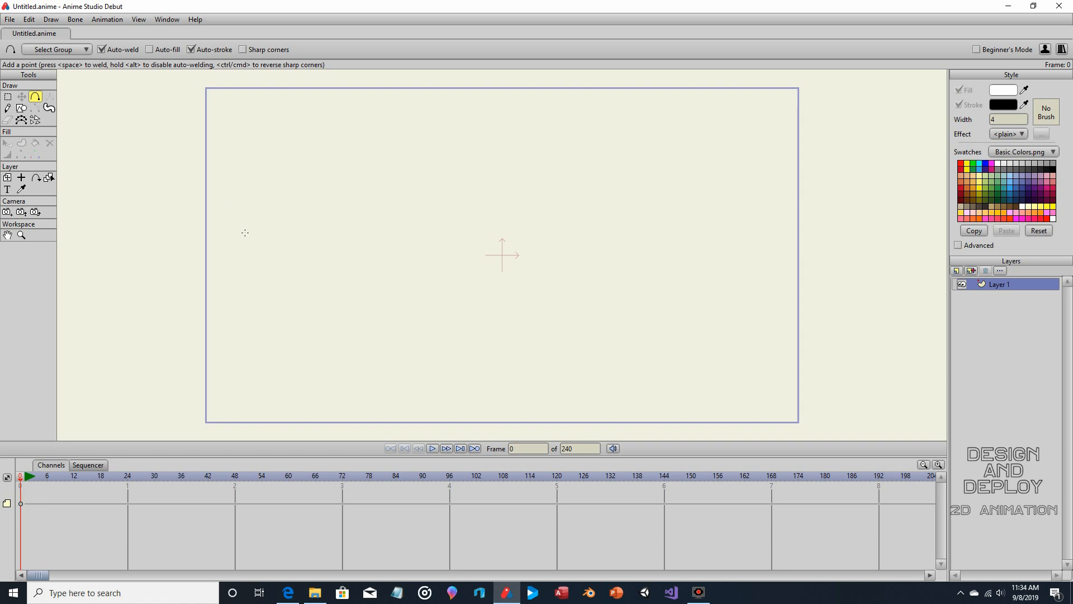
{"action": "mouse_move", "coordinate": [226, 214]}
{"action": "left_mouse_down"}
{"action": "mouse_move", "coordinate": [287, 204]}
{"action": "mouse_move", "coordinate": [302, 212]}
{"action": "mouse_move", "coordinate": [307, 236]}
{"action": "mouse_move", "coordinate": [279, 253]}
{"action": "mouse_move", "coordinate": [214, 242]}
{"action": "mouse_move", "coordinate": [231, 235]}
{"action": "mouse_move", "coordinate": [200, 226]}
{"action": "left_mouse_up"}
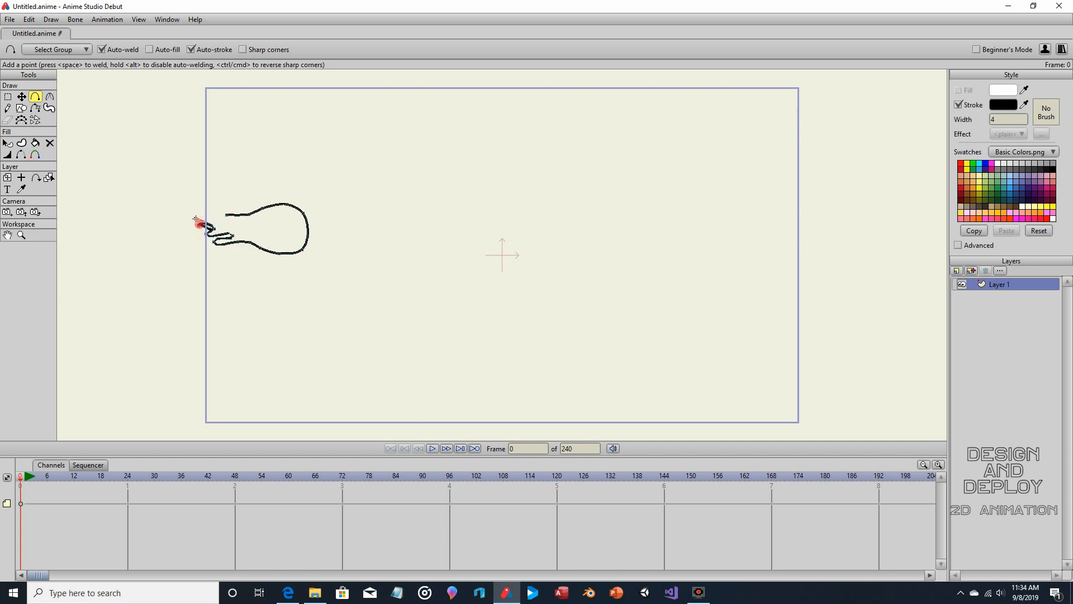
{"action": "left_click_drag", "start_coordinate": [217, 185], "coordinate": [311, 187]}
{"action": "scroll", "coordinate": [311, 186], "scroll_direction": "up", "scroll_amount": 4}
{"action": "left_click_drag", "start_coordinate": [246, 215], "coordinate": [466, 248]}
{"action": "scroll", "coordinate": [464, 247], "scroll_direction": "up", "scroll_amount": 3}
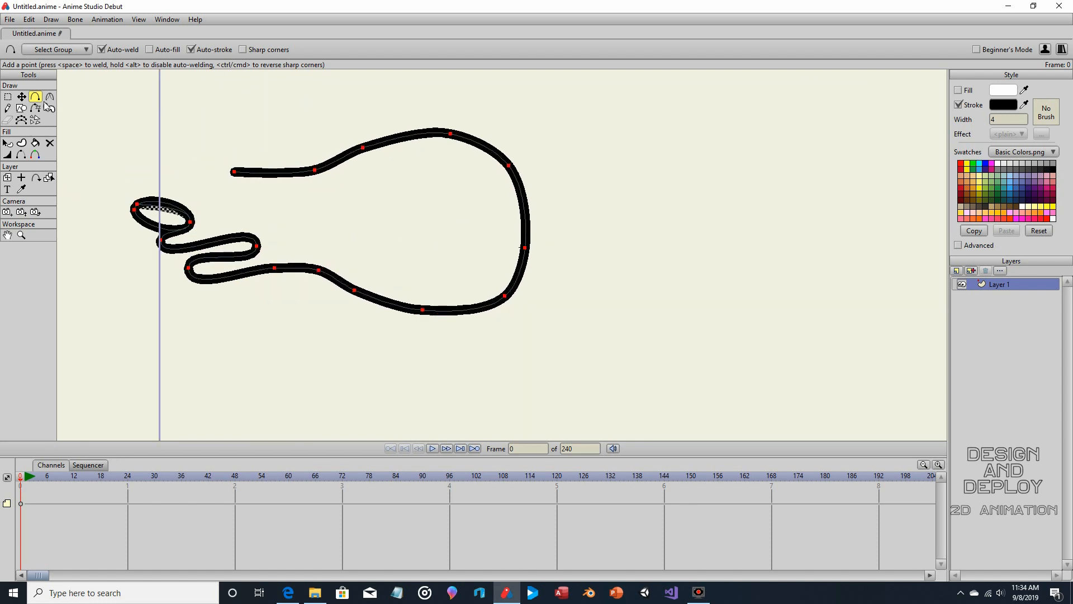
Step: Undo the last two stray additions at the tail end of the outline
{"action": "left_click", "coordinate": [28, 20]}
{"action": "left_click", "coordinate": [35, 34]}
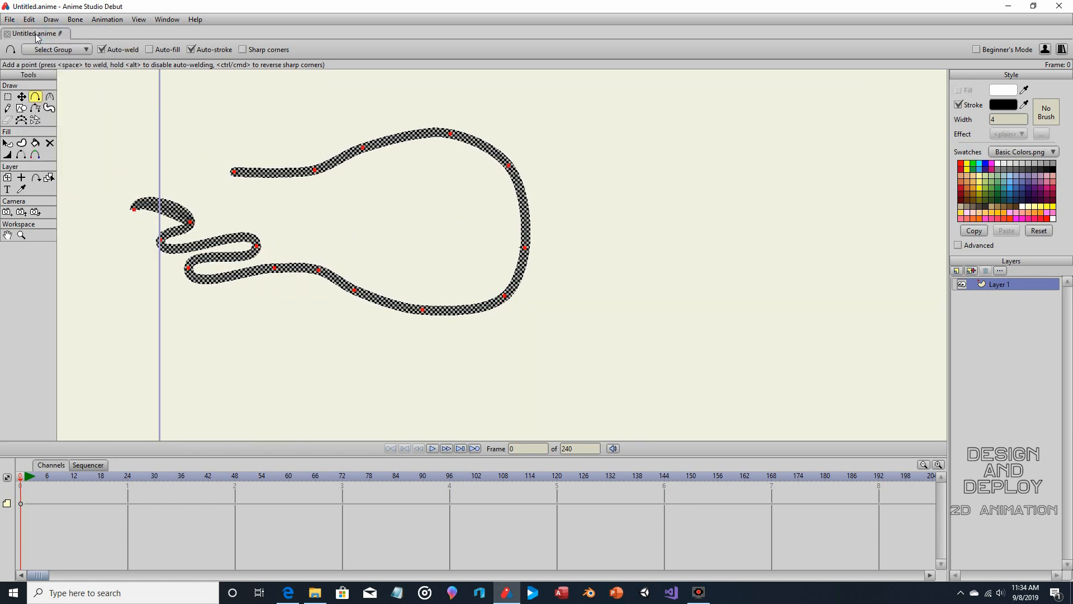
{"action": "left_click", "coordinate": [28, 20]}
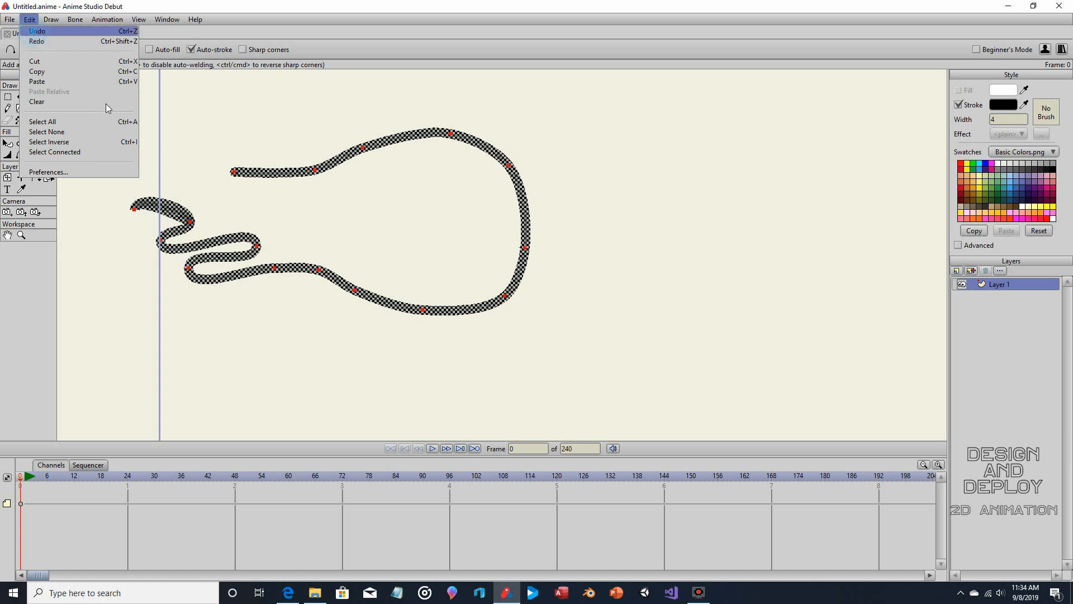
{"action": "left_click", "coordinate": [35, 34]}
Step: Add the remaining zigzag tail points and close the outline at its starting point above the tail
{"action": "left_click_drag", "start_coordinate": [157, 126], "coordinate": [237, 144]}
{"action": "left_click", "coordinate": [33, 96]}
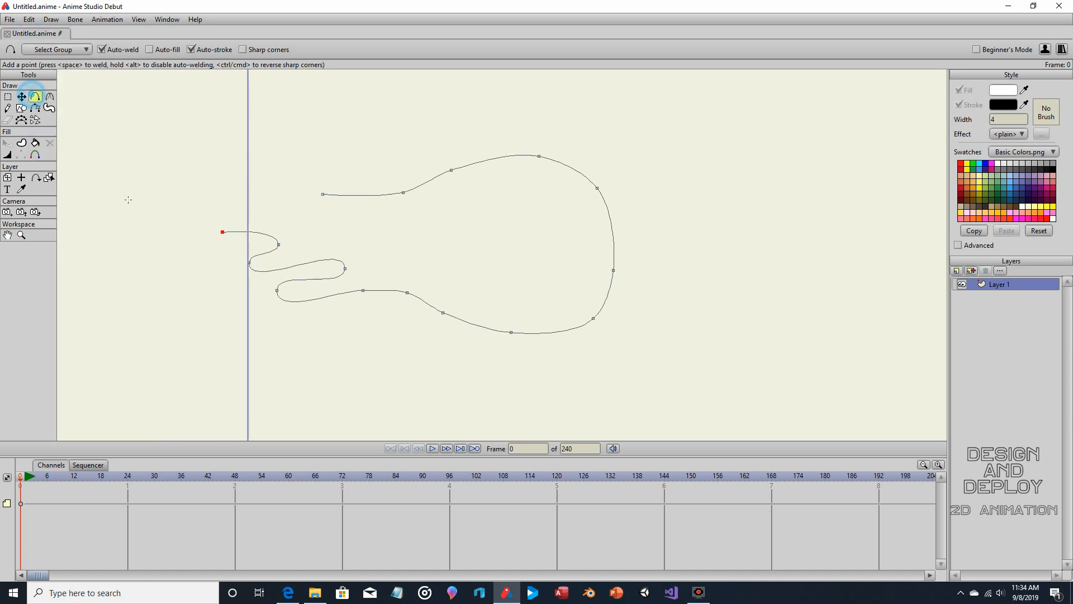
{"action": "mouse_move", "coordinate": [222, 232]}
{"action": "left_mouse_down"}
{"action": "mouse_move", "coordinate": [255, 221]}
{"action": "mouse_move", "coordinate": [200, 210]}
{"action": "mouse_move", "coordinate": [252, 204]}
{"action": "left_mouse_up"}
{"action": "left_click_drag", "start_coordinate": [252, 204], "coordinate": [189, 175]}
{"action": "mouse_move", "coordinate": [190, 175]}
{"action": "left_mouse_down"}
{"action": "mouse_move", "coordinate": [262, 175]}
{"action": "mouse_move", "coordinate": [323, 194]}
{"action": "left_mouse_up"}
Step: Select all tail points of the outline and make them sharp peaks with zero curvature
{"action": "left_click", "coordinate": [8, 97]}
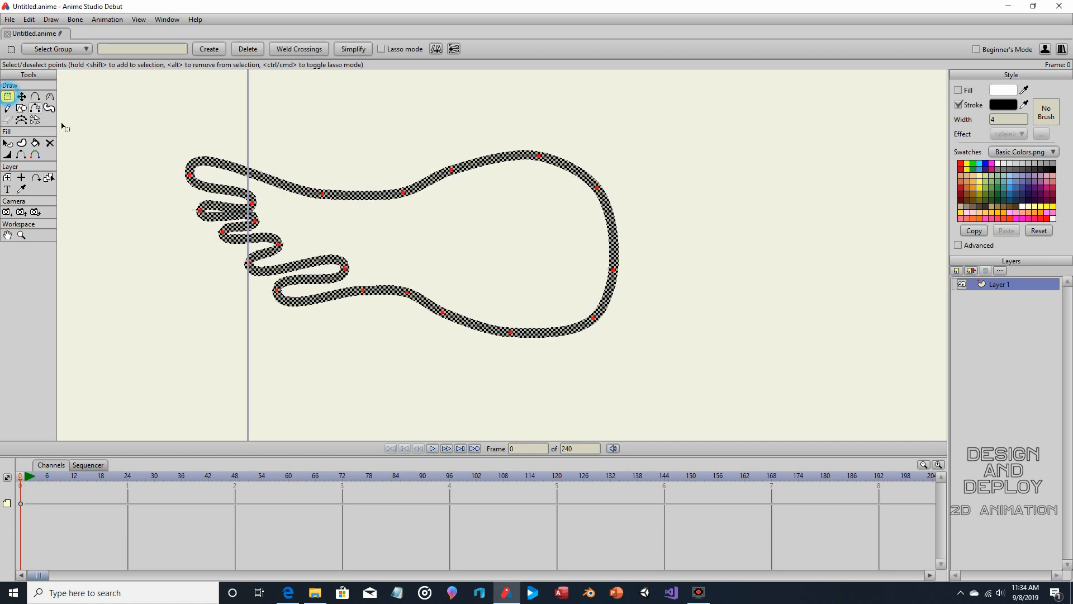
{"action": "left_click_drag", "start_coordinate": [134, 139], "coordinate": [353, 338]}
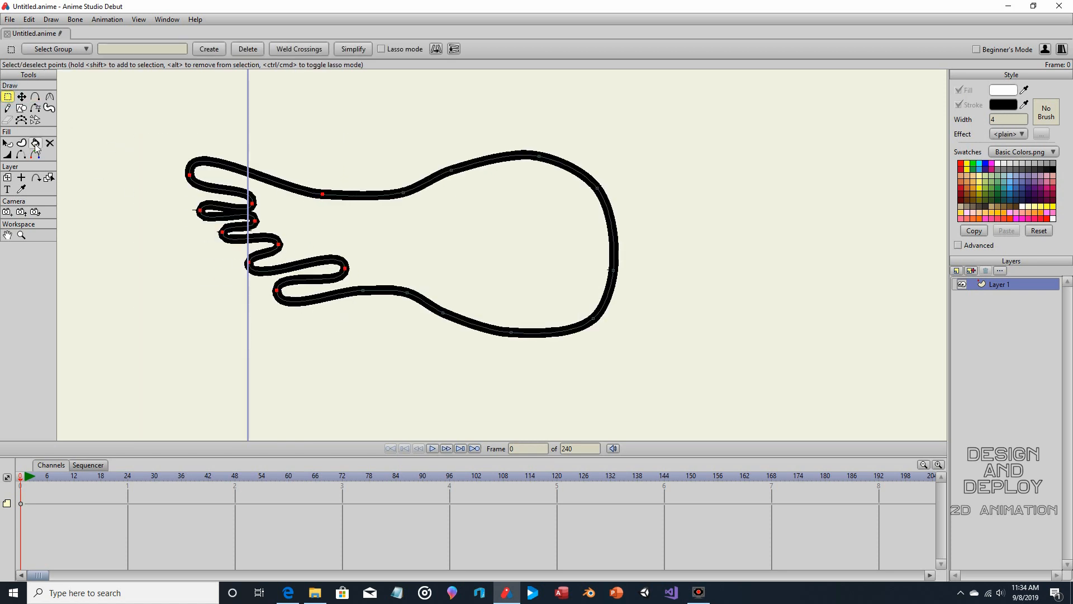
{"action": "left_click", "coordinate": [50, 97]}
{"action": "left_click", "coordinate": [177, 49]}
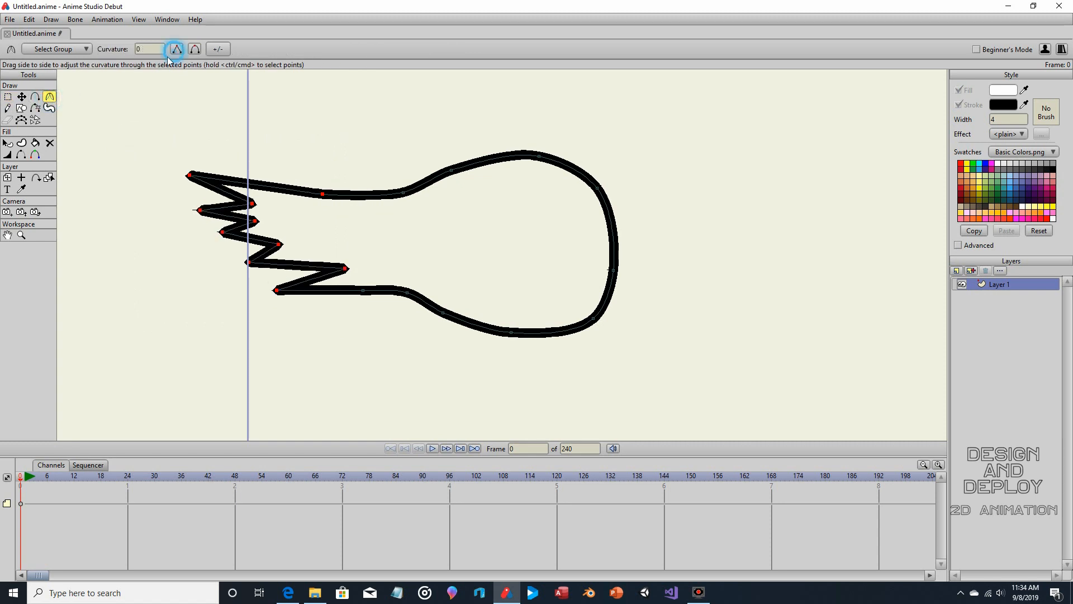
Step: Reposition the individual tail points so they form a fan of alternating spikes, including the lower point joining the body
{"action": "left_click", "coordinate": [21, 96]}
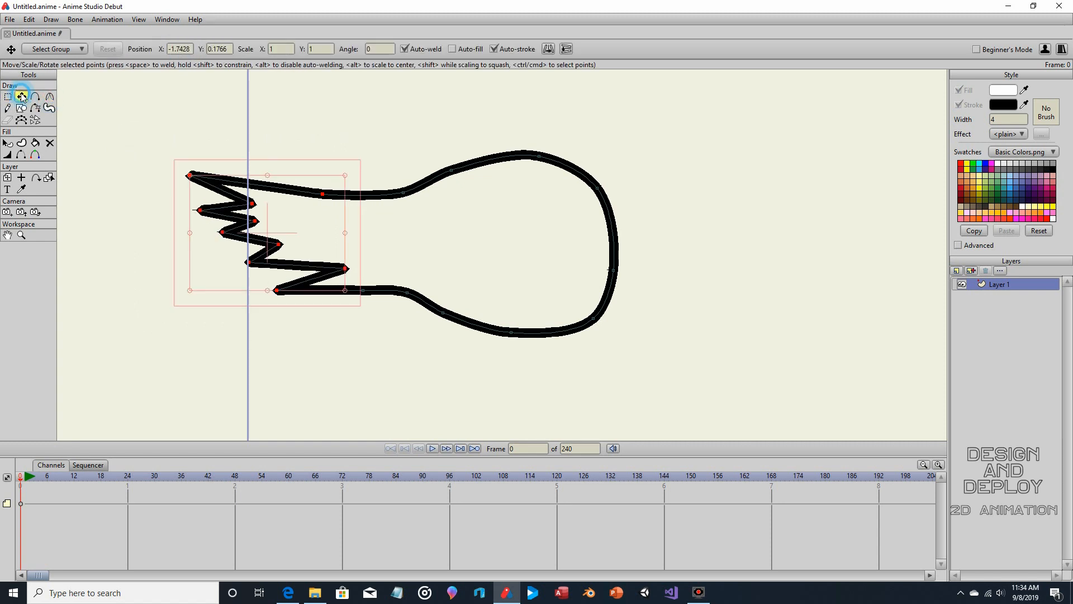
{"action": "left_click", "coordinate": [183, 145]}
{"action": "left_click_drag", "start_coordinate": [191, 175], "coordinate": [247, 188]}
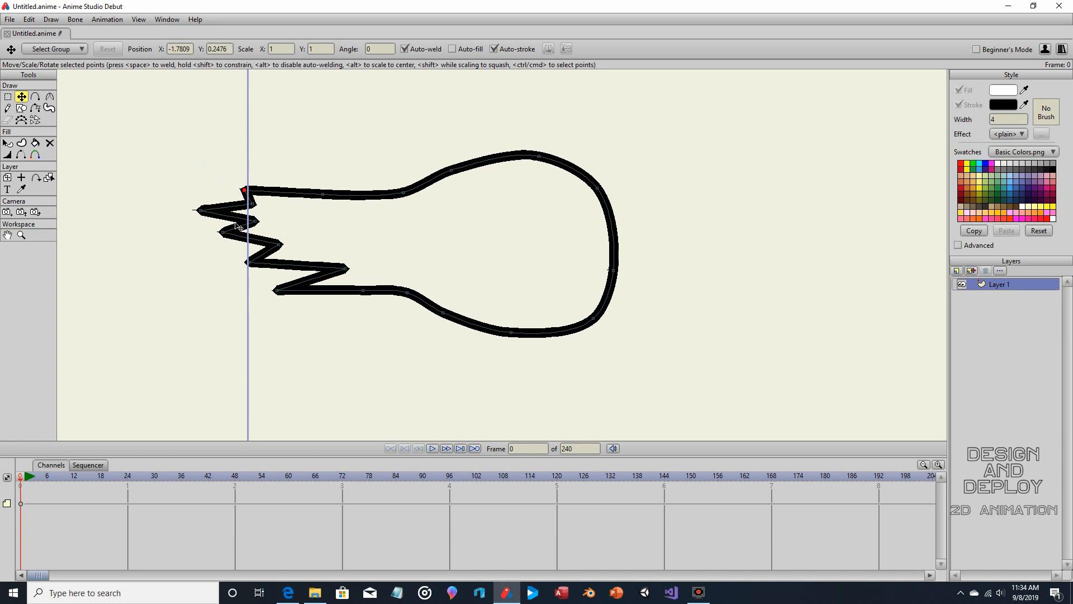
{"action": "left_click_drag", "start_coordinate": [230, 234], "coordinate": [198, 239]}
{"action": "left_click_drag", "start_coordinate": [207, 214], "coordinate": [216, 224]}
{"action": "left_click_drag", "start_coordinate": [246, 191], "coordinate": [238, 190]}
{"action": "left_click_drag", "start_coordinate": [249, 205], "coordinate": [228, 273]}
{"action": "mouse_move", "coordinate": [279, 246]}
{"action": "left_mouse_down"}
{"action": "mouse_move", "coordinate": [271, 241]}
{"action": "mouse_move", "coordinate": [283, 254]}
{"action": "left_mouse_up"}
{"action": "left_click_drag", "start_coordinate": [277, 291], "coordinate": [243, 320]}
{"action": "left_click_drag", "start_coordinate": [346, 267], "coordinate": [300, 281]}
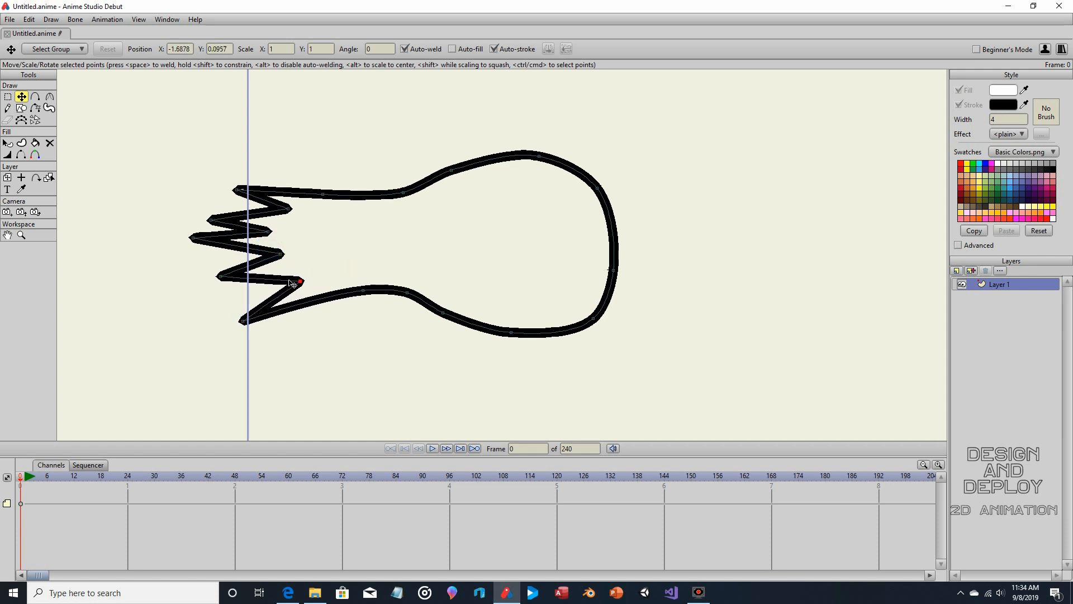
{"action": "left_click", "coordinate": [353, 291]}
Step: Select the rounded body's points and move them closer to the tail to shorten the shape
{"action": "left_click", "coordinate": [7, 96]}
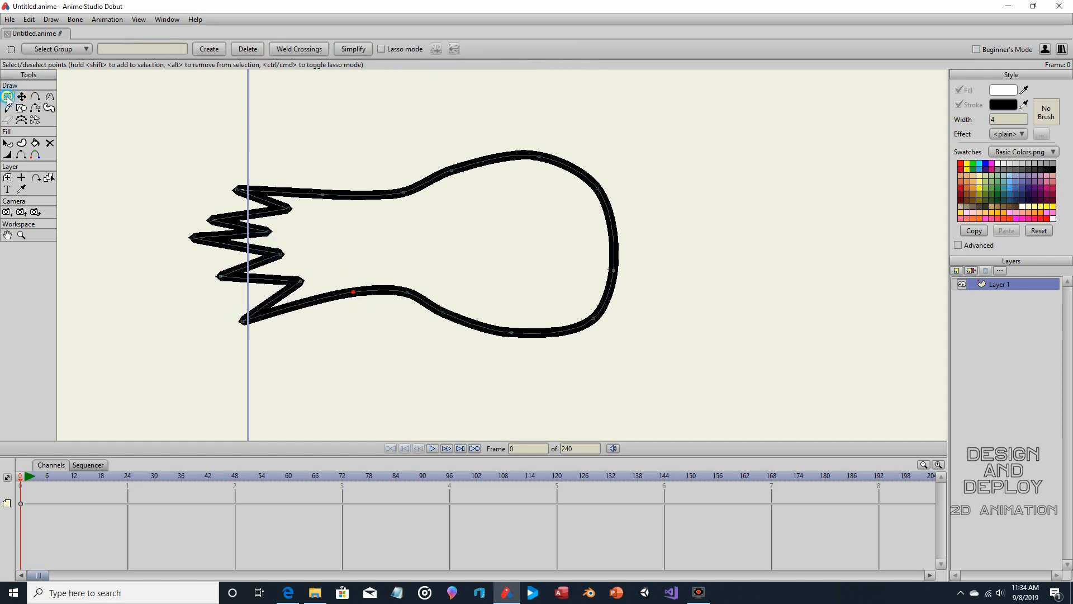
{"action": "left_click_drag", "start_coordinate": [384, 106], "coordinate": [749, 436]}
{"action": "left_click", "coordinate": [21, 96]}
{"action": "left_click_drag", "start_coordinate": [565, 244], "coordinate": [517, 245]}
{"action": "left_click", "coordinate": [683, 296]}
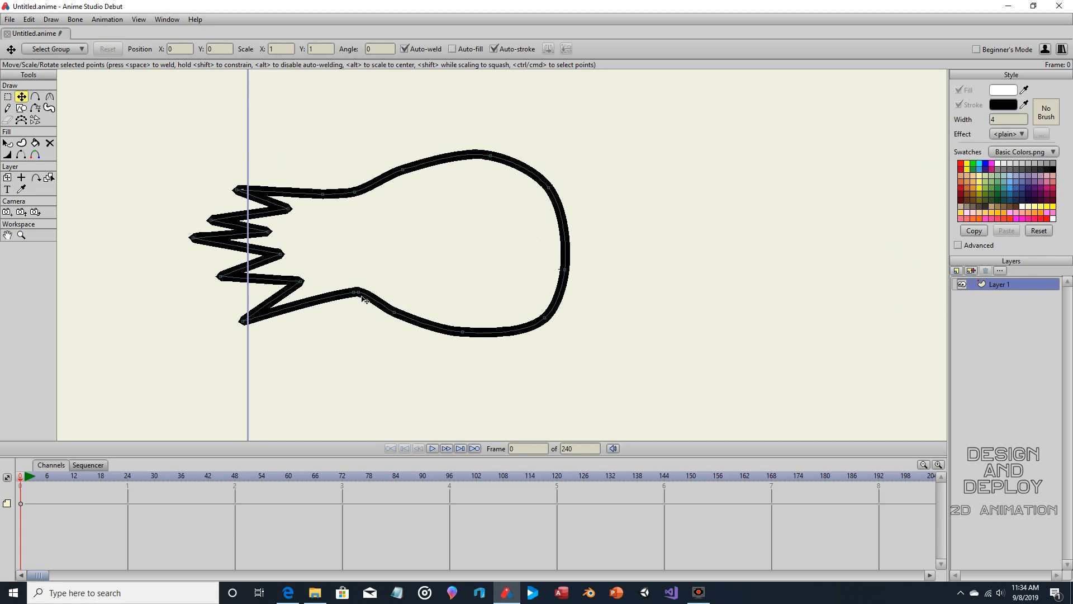
Step: Fine-tune the neck points between body and tail, and even out the positions of the tail spikes
{"action": "mouse_move", "coordinate": [356, 291]}
{"action": "left_mouse_down"}
{"action": "mouse_move", "coordinate": [336, 290]}
{"action": "mouse_move", "coordinate": [345, 300]}
{"action": "left_mouse_up"}
{"action": "left_click", "coordinate": [357, 326]}
{"action": "left_click", "coordinate": [367, 303]}
{"action": "left_click_drag", "start_coordinate": [361, 195], "coordinate": [360, 192]}
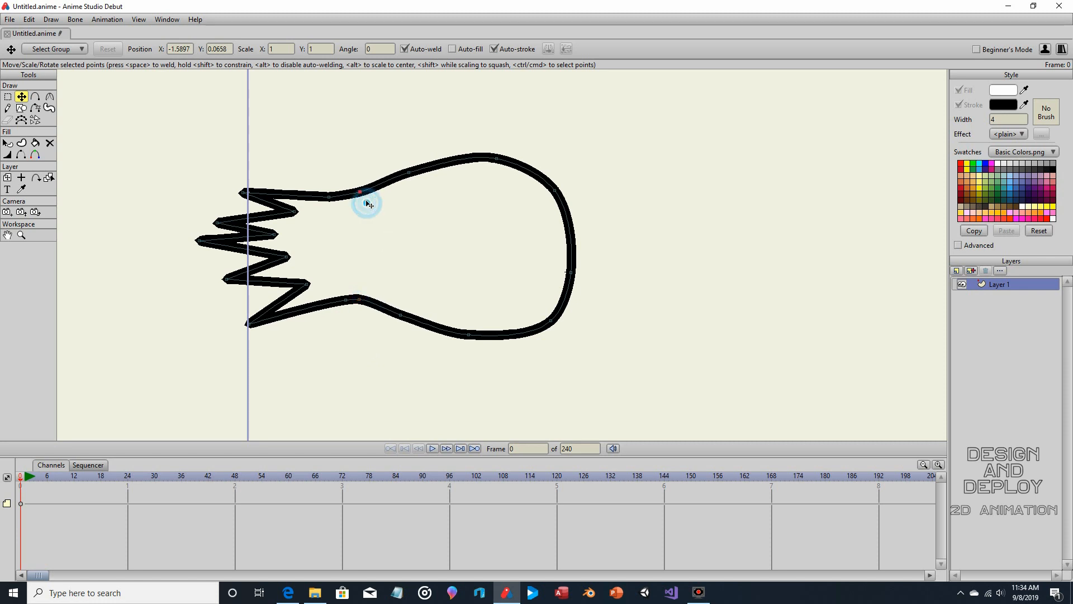
{"action": "left_click_drag", "start_coordinate": [225, 221], "coordinate": [251, 277]}
{"action": "left_click_drag", "start_coordinate": [285, 249], "coordinate": [285, 255]}
{"action": "left_click_drag", "start_coordinate": [246, 323], "coordinate": [245, 319]}
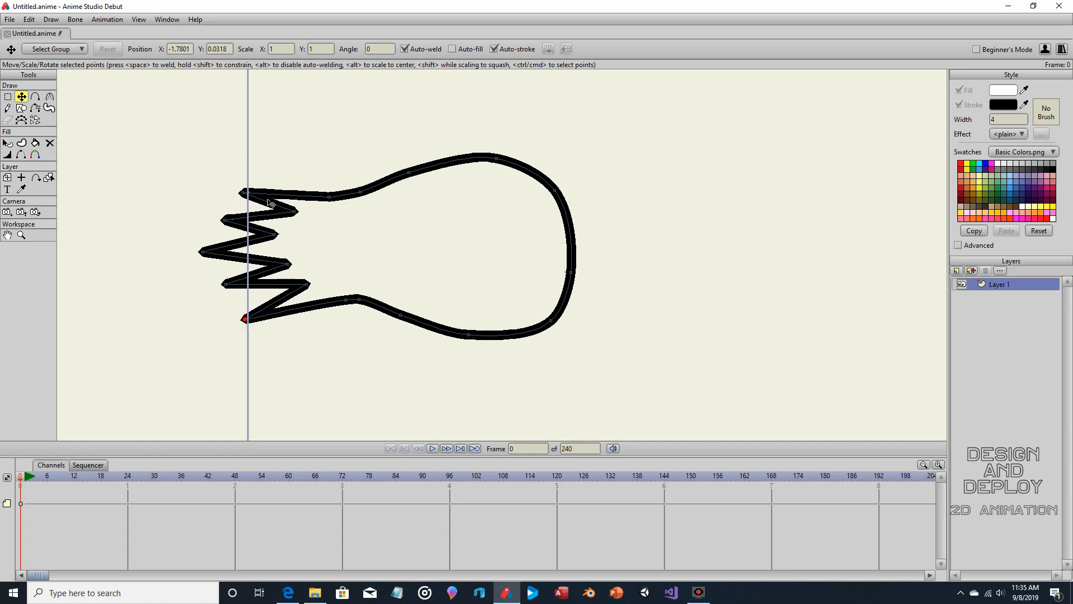
Step: Select every point of the outline and thin its line width down to almost nothing
{"action": "left_click", "coordinate": [7, 96]}
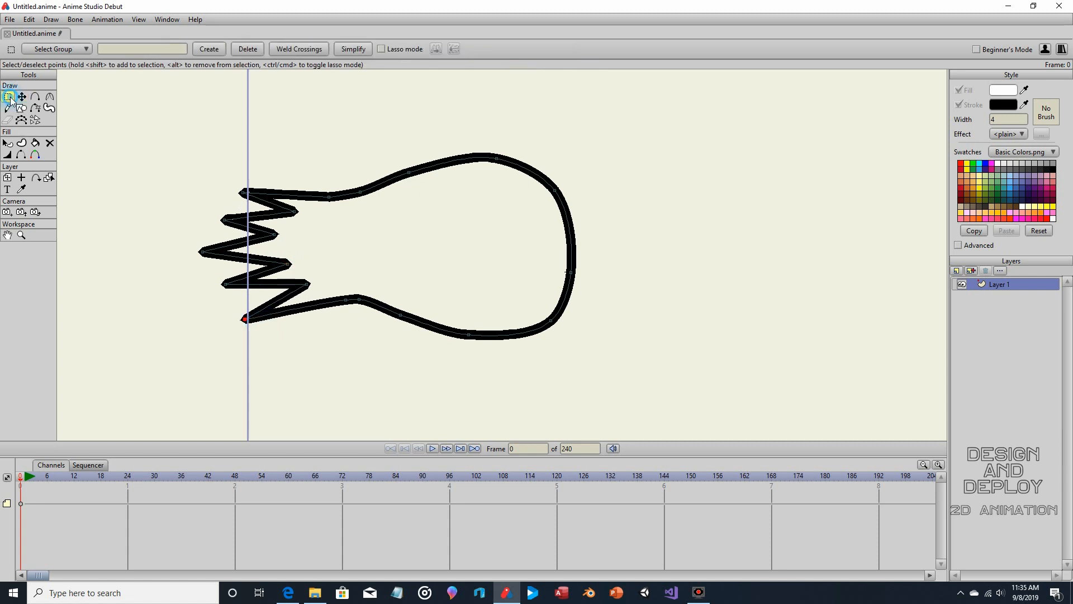
{"action": "left_click", "coordinate": [357, 192]}
{"action": "key", "text": "ctrl+a"}
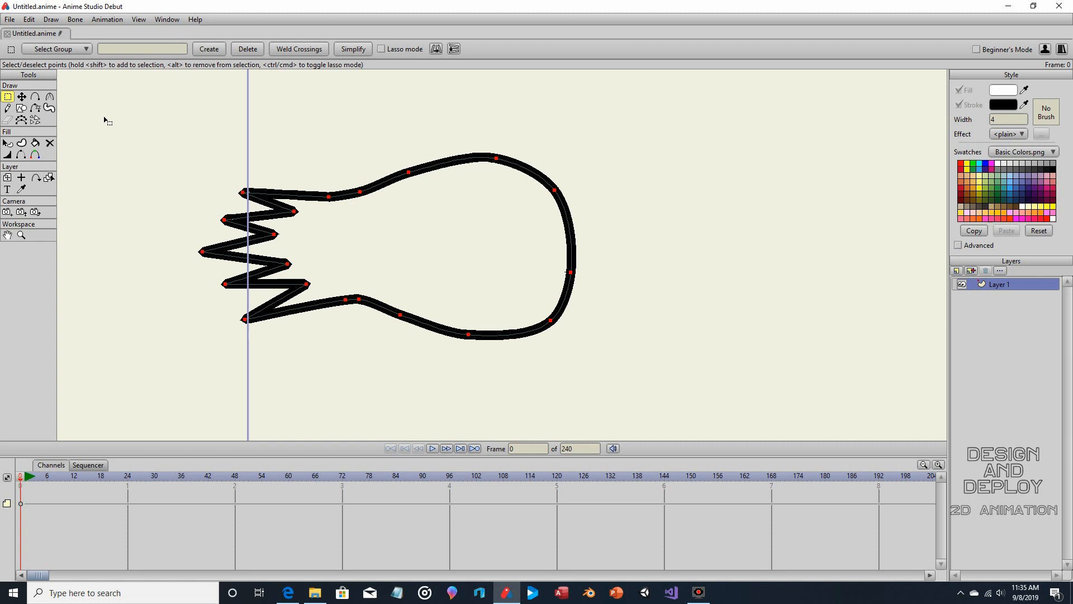
{"action": "left_click", "coordinate": [7, 155]}
{"action": "left_click_drag", "start_coordinate": [426, 208], "coordinate": [132, 194]}
Step: Set the fill colour to red and fill the closed shape with the Paint Bucket
{"action": "left_click", "coordinate": [7, 96]}
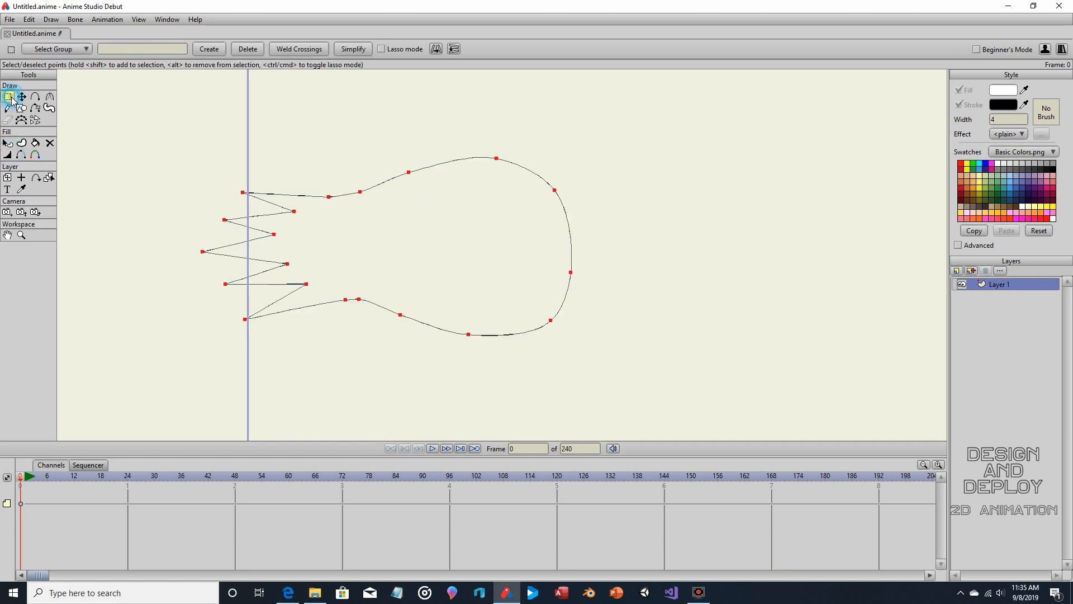
{"action": "left_click", "coordinate": [960, 163]}
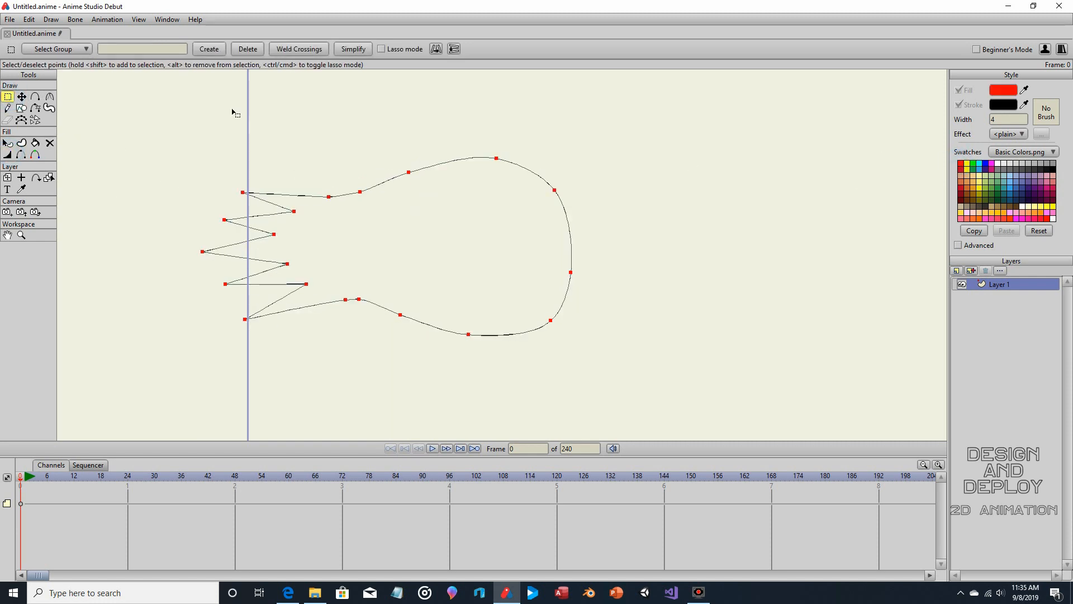
{"action": "left_click", "coordinate": [34, 143]}
{"action": "left_click", "coordinate": [391, 230]}
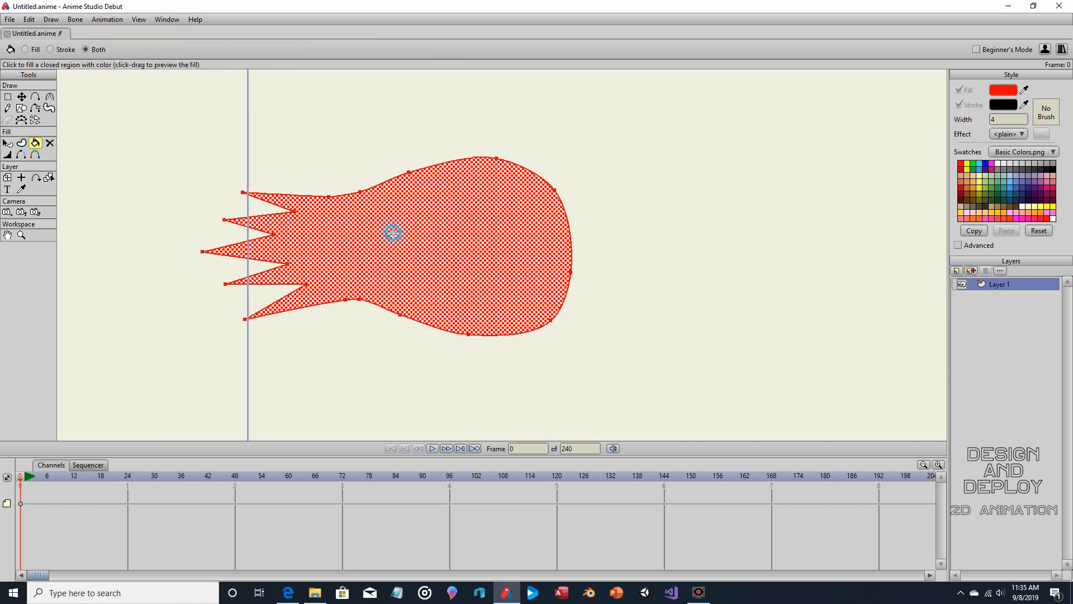
Step: Select the tail spike points and squash them horizontally toward the body to shorten the tail
{"action": "left_click", "coordinate": [8, 96]}
{"action": "mouse_move", "coordinate": [120, 123]}
{"action": "left_mouse_down"}
{"action": "mouse_move", "coordinate": [228, 295]}
{"action": "mouse_move", "coordinate": [320, 356]}
{"action": "left_mouse_up"}
{"action": "left_click", "coordinate": [22, 97]}
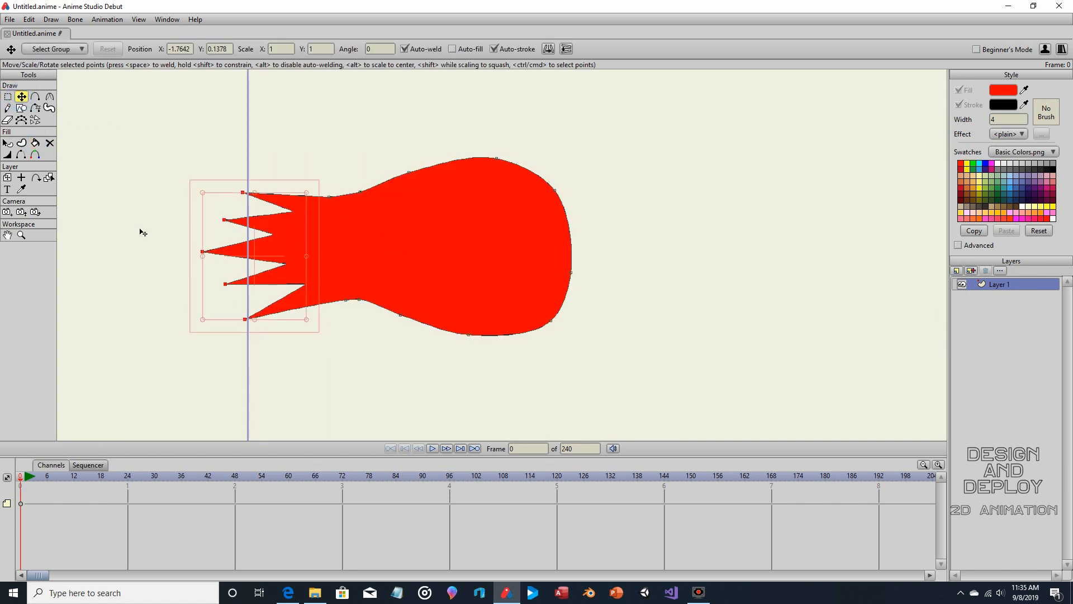
{"action": "left_click_drag", "start_coordinate": [203, 254], "coordinate": [241, 259]}
{"action": "scroll", "coordinate": [292, 216], "scroll_direction": "down", "scroll_amount": 4}
{"action": "scroll", "coordinate": [331, 216], "scroll_direction": "up", "scroll_amount": 1}
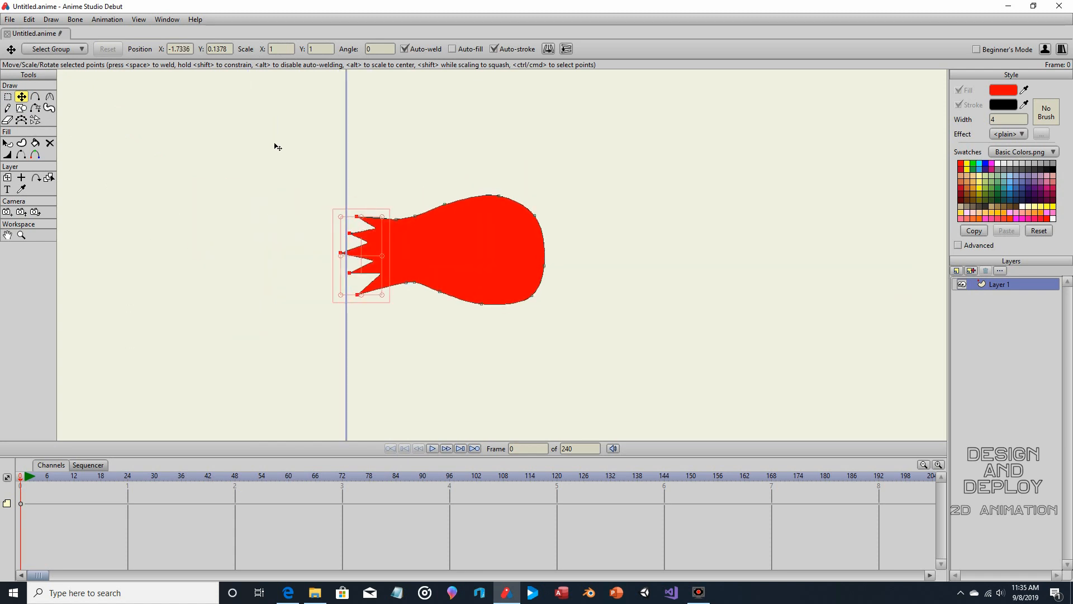
Step: At frame 24, move the whole layer horizontally across the canvas to X 2.9641
{"action": "left_click_drag", "start_coordinate": [383, 186], "coordinate": [244, 221]}
{"action": "scroll", "coordinate": [355, 245], "scroll_direction": "down", "scroll_amount": 2}
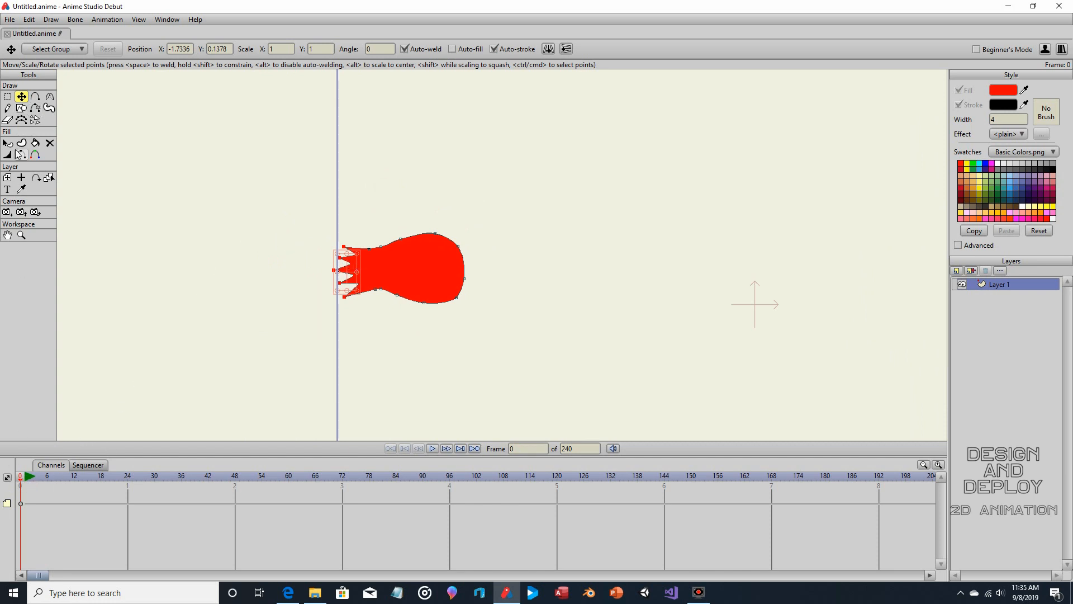
{"action": "left_click", "coordinate": [7, 178]}
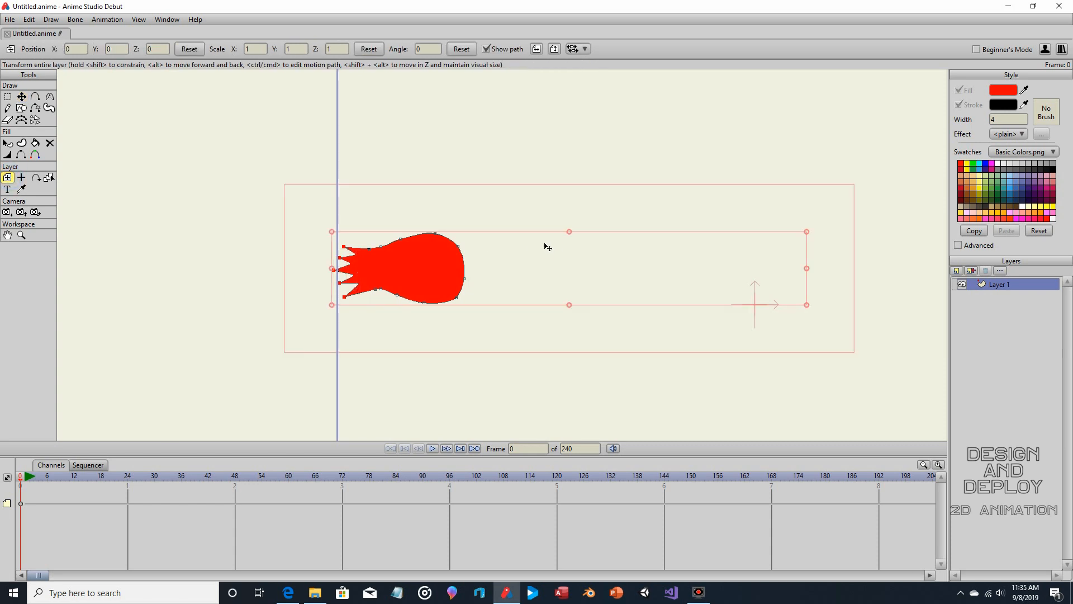
{"action": "left_click_drag", "start_coordinate": [547, 247], "coordinate": [435, 239]}
{"action": "scroll", "coordinate": [435, 240], "scroll_direction": "up", "scroll_amount": 1}
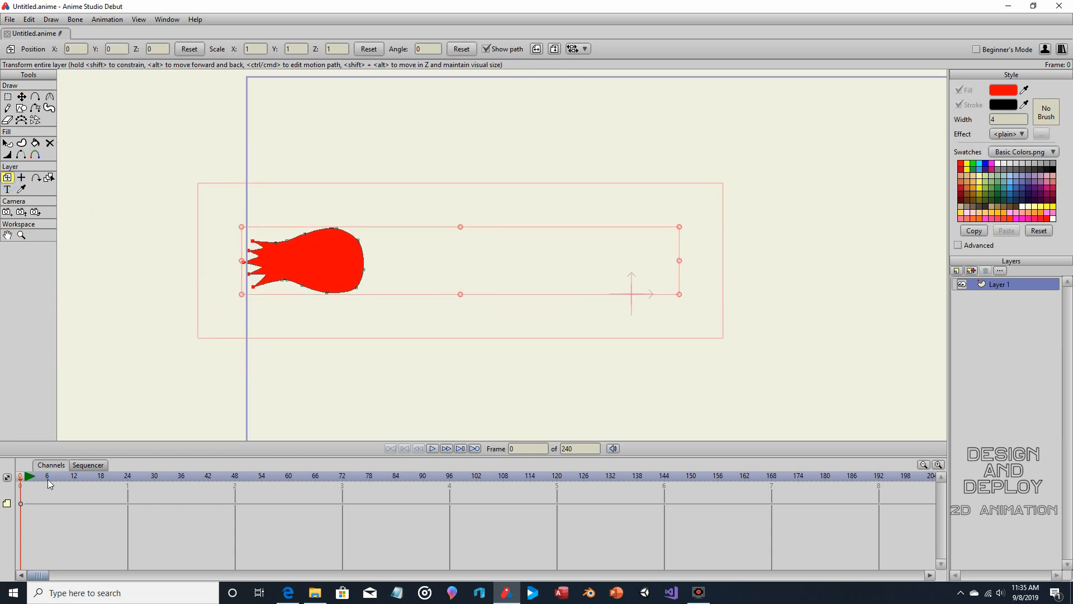
{"action": "left_click_drag", "start_coordinate": [21, 479], "coordinate": [127, 484]}
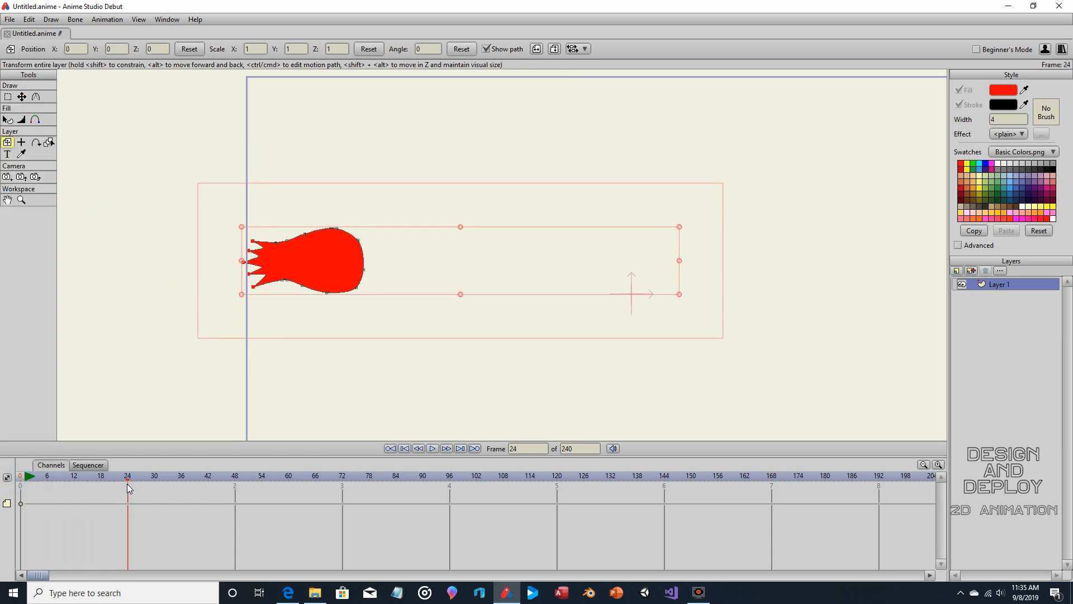
{"action": "scroll", "coordinate": [472, 314], "scroll_direction": "up", "scroll_amount": 3}
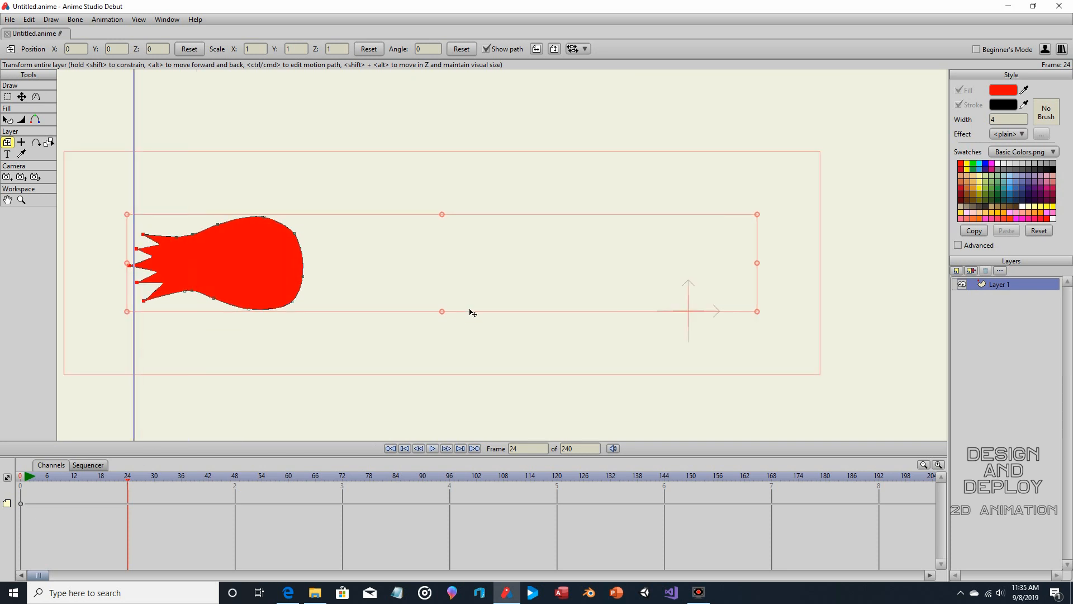
{"action": "scroll", "coordinate": [383, 300], "scroll_direction": "down", "scroll_amount": 5}
{"action": "scroll", "coordinate": [373, 302], "scroll_direction": "up", "scroll_amount": 1}
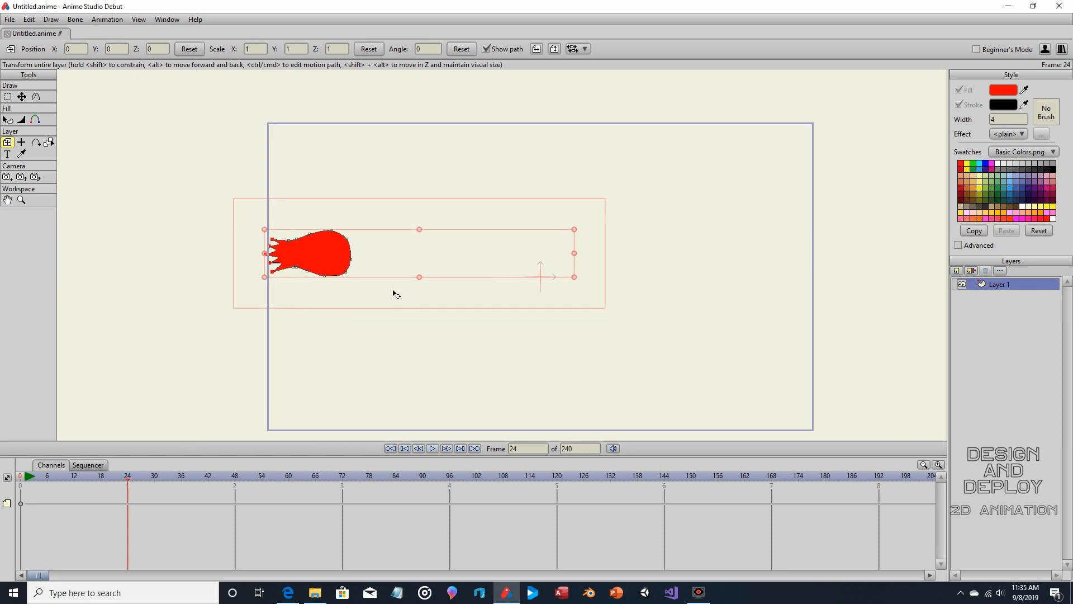
{"action": "left_click_drag", "start_coordinate": [339, 262], "coordinate": [783, 285]}
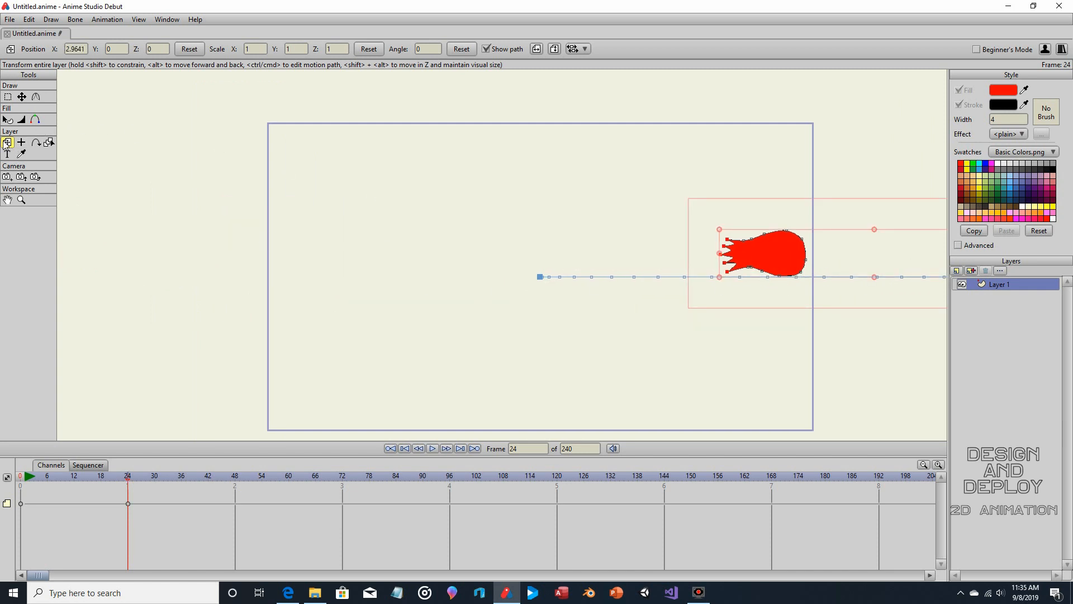
Step: At frame 12, select the tail spike points and stretch them horizontally away from the body to lengthen the tail
{"action": "left_click_drag", "start_coordinate": [128, 477], "coordinate": [2, 465]}
{"action": "left_click", "coordinate": [7, 97]}
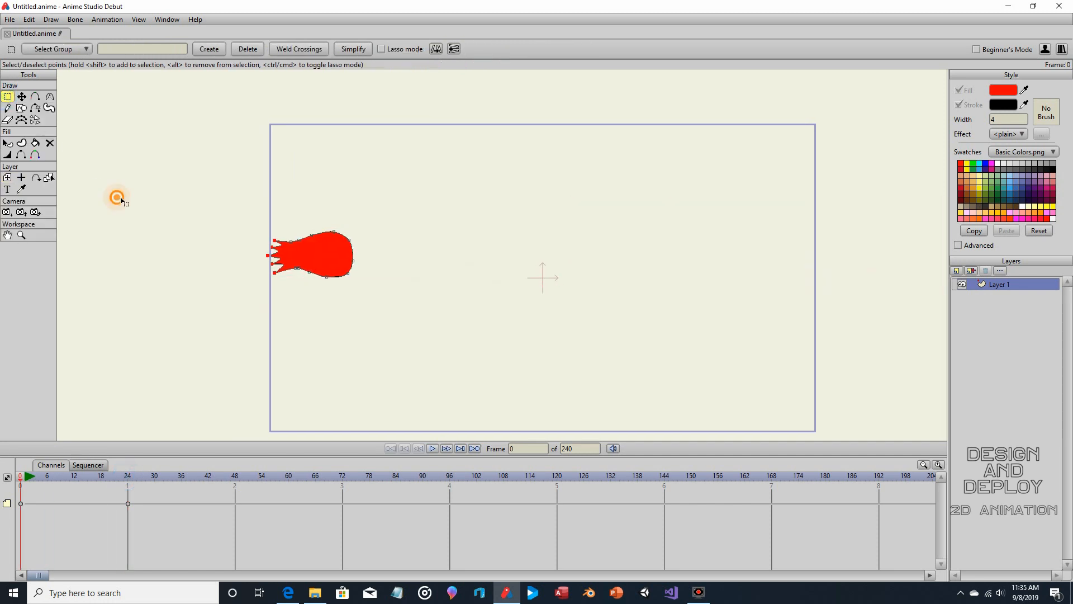
{"action": "scroll", "coordinate": [295, 259], "scroll_direction": "up", "scroll_amount": 3}
{"action": "left_click_drag", "start_coordinate": [255, 262], "coordinate": [415, 288]}
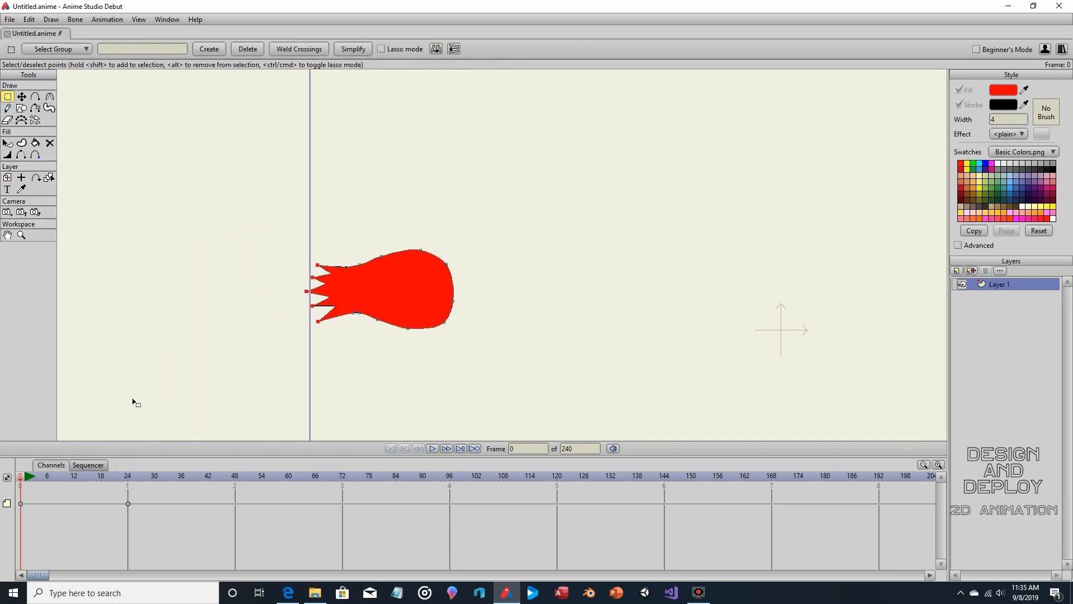
{"action": "left_click_drag", "start_coordinate": [165, 307], "coordinate": [187, 309]}
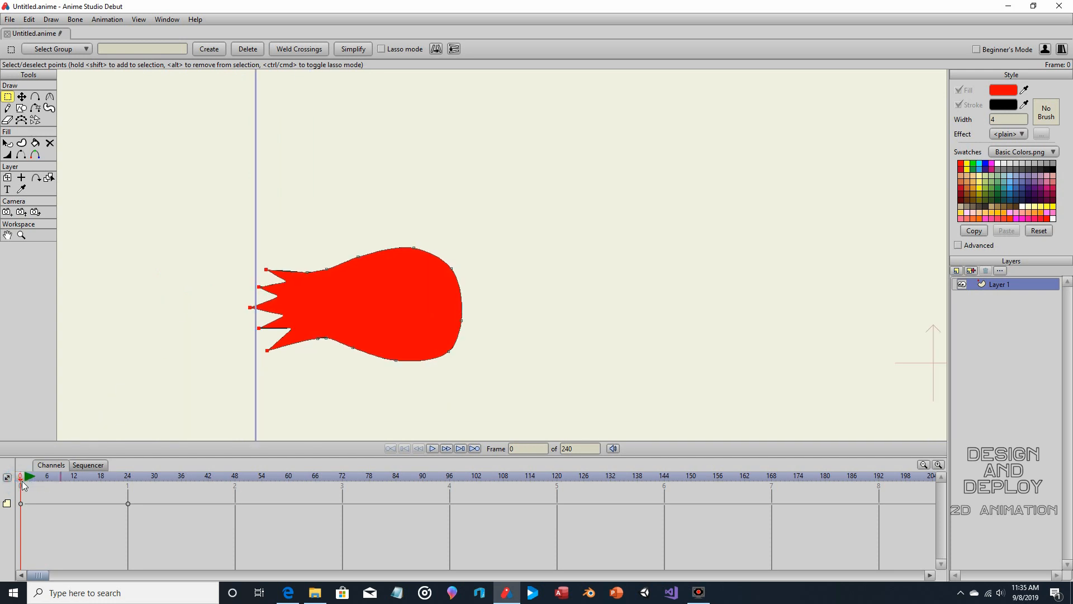
{"action": "left_click_drag", "start_coordinate": [18, 483], "coordinate": [72, 482]}
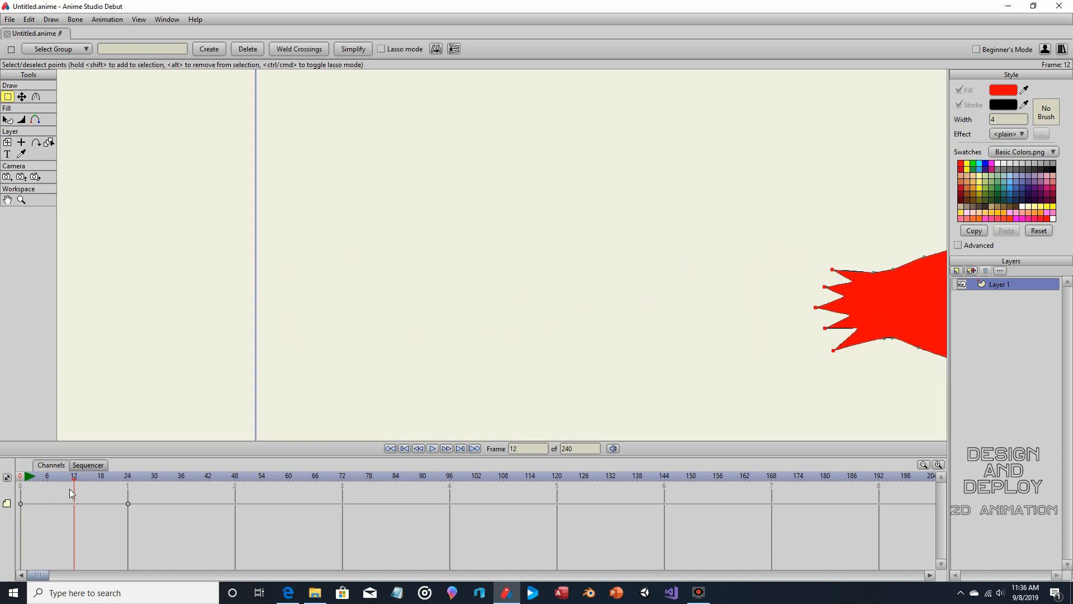
{"action": "left_click_drag", "start_coordinate": [527, 249], "coordinate": [319, 242]}
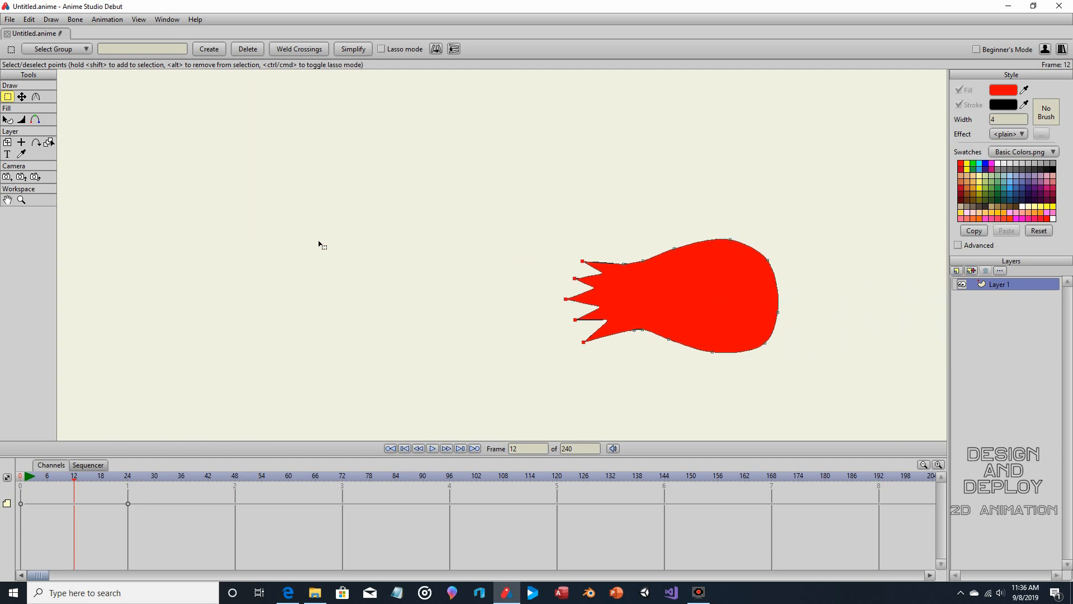
{"action": "left_click_drag", "start_coordinate": [517, 232], "coordinate": [621, 349]}
{"action": "left_click", "coordinate": [21, 97]}
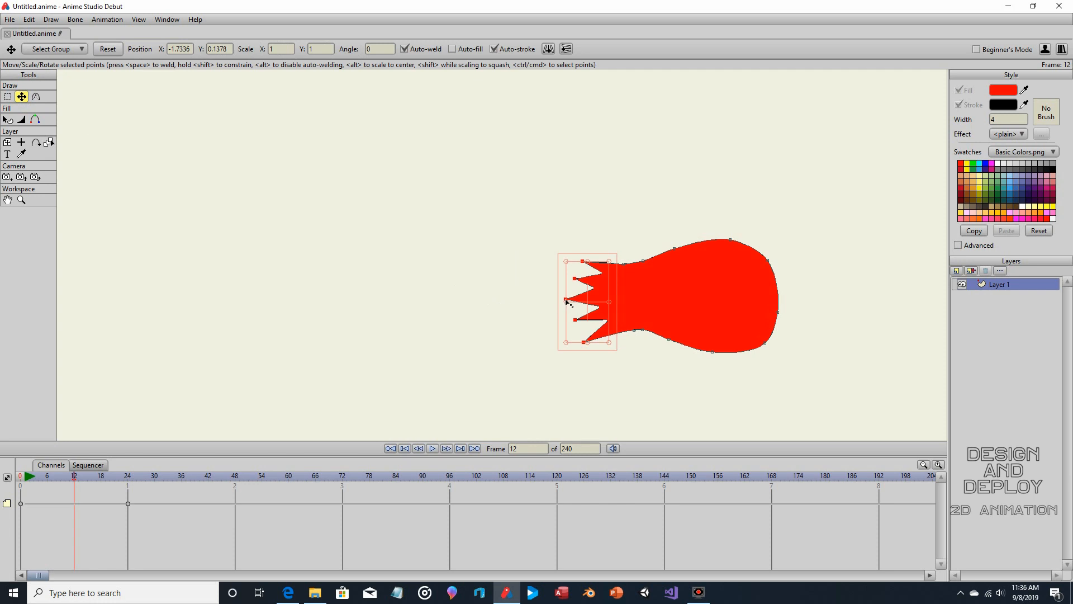
{"action": "mouse_move", "coordinate": [566, 299]}
{"action": "left_mouse_down"}
{"action": "mouse_move", "coordinate": [545, 299]}
{"action": "mouse_move", "coordinate": [572, 302]}
{"action": "left_mouse_up"}
Step: Select the tail spike points at frame 0 and copy that frame to frame 24 for the selected points' motion channel only
{"action": "left_click", "coordinate": [45, 476]}
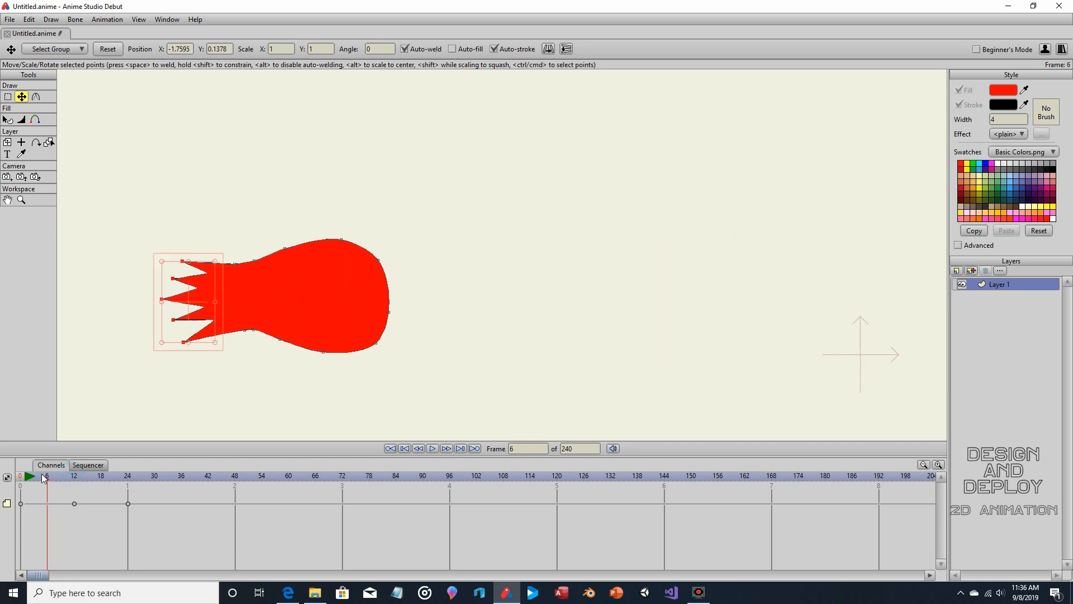
{"action": "left_click_drag", "start_coordinate": [42, 474], "coordinate": [10, 474]}
{"action": "scroll", "coordinate": [251, 342], "scroll_direction": "down", "scroll_amount": 2}
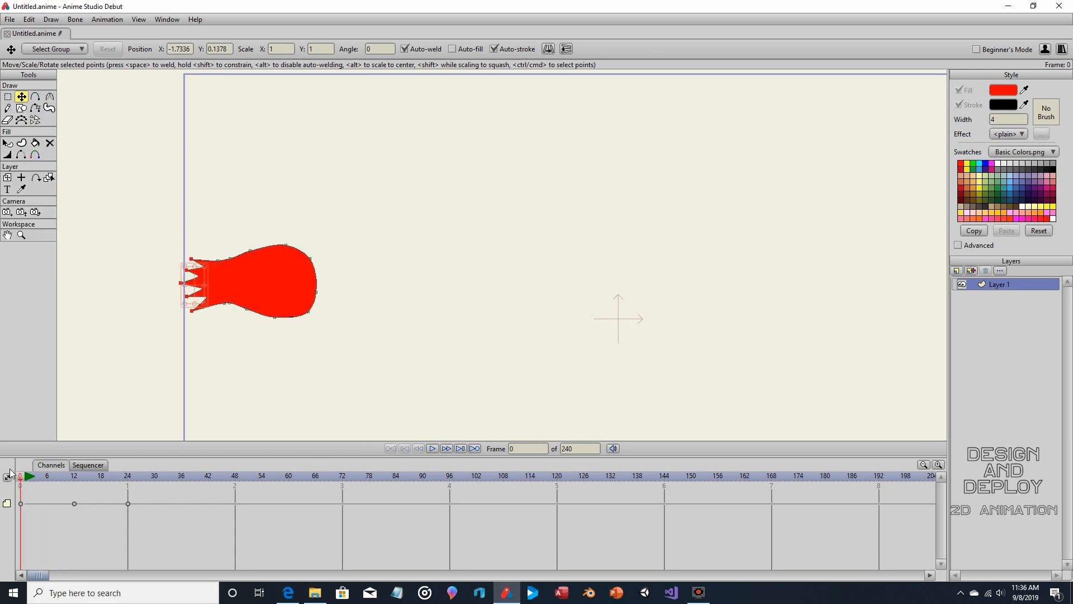
{"action": "left_click", "coordinate": [8, 96]}
{"action": "scroll", "coordinate": [148, 192], "scroll_direction": "left", "scroll_amount": 2}
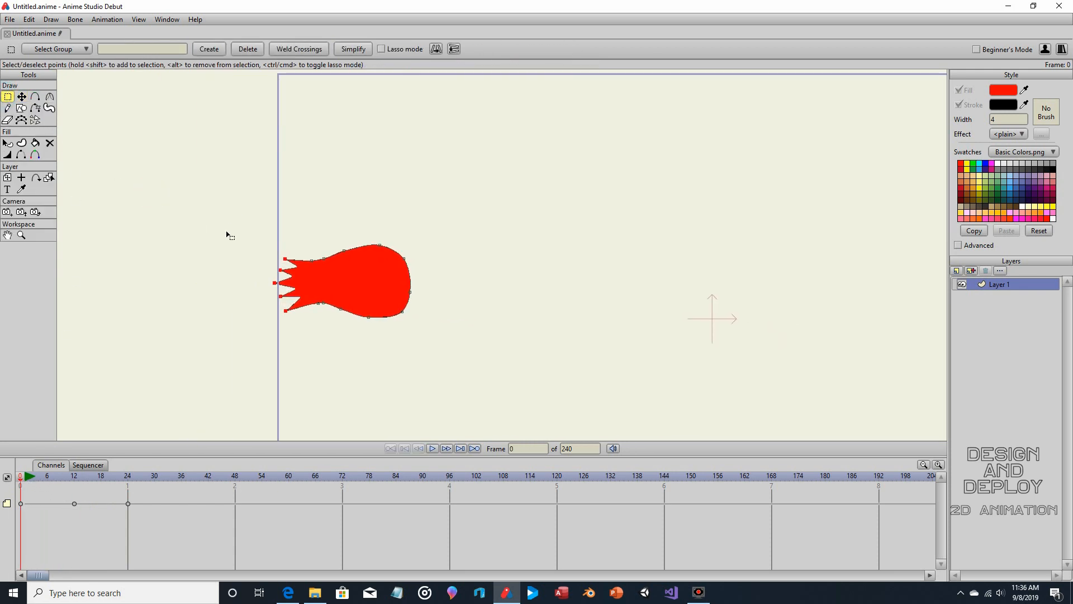
{"action": "left_click_drag", "start_coordinate": [230, 229], "coordinate": [328, 328]}
{"action": "left_click_drag", "start_coordinate": [254, 233], "coordinate": [321, 328]}
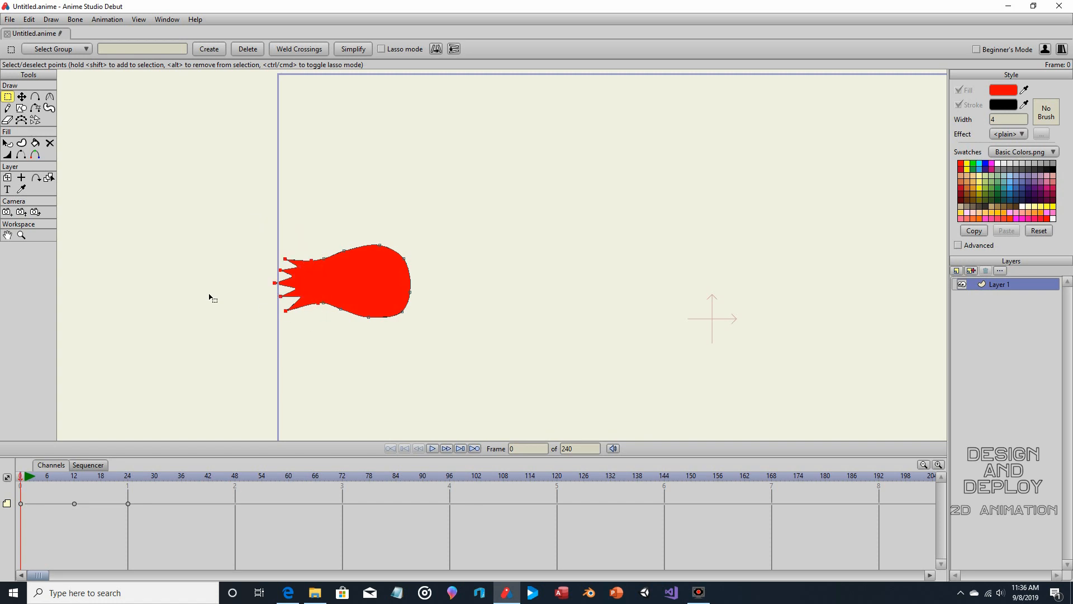
{"action": "left_click", "coordinate": [105, 19]}
{"action": "left_click", "coordinate": [116, 118]}
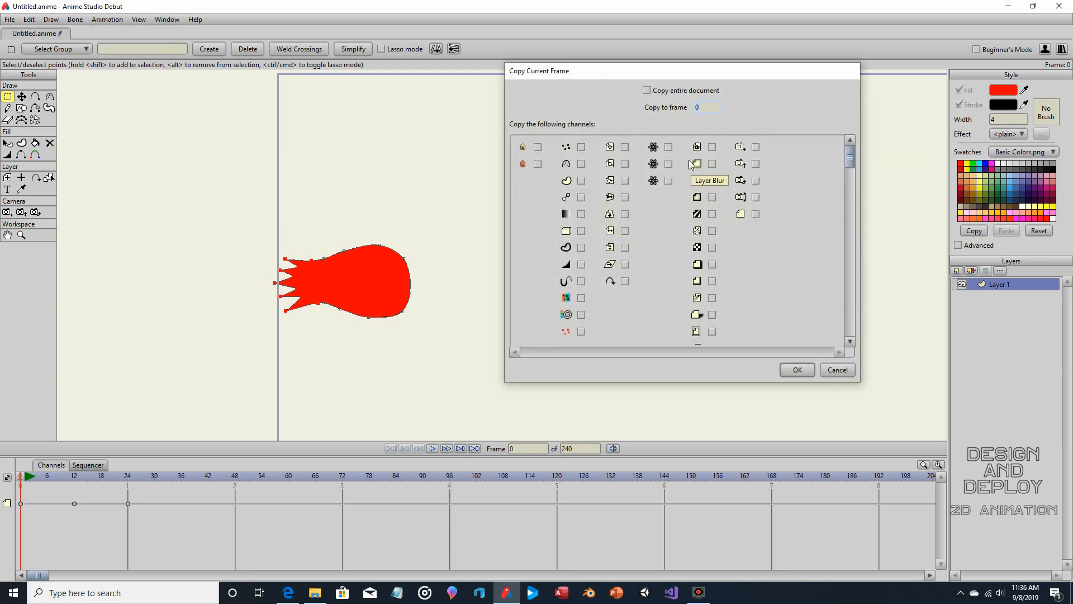
{"action": "type", "text": "24"}
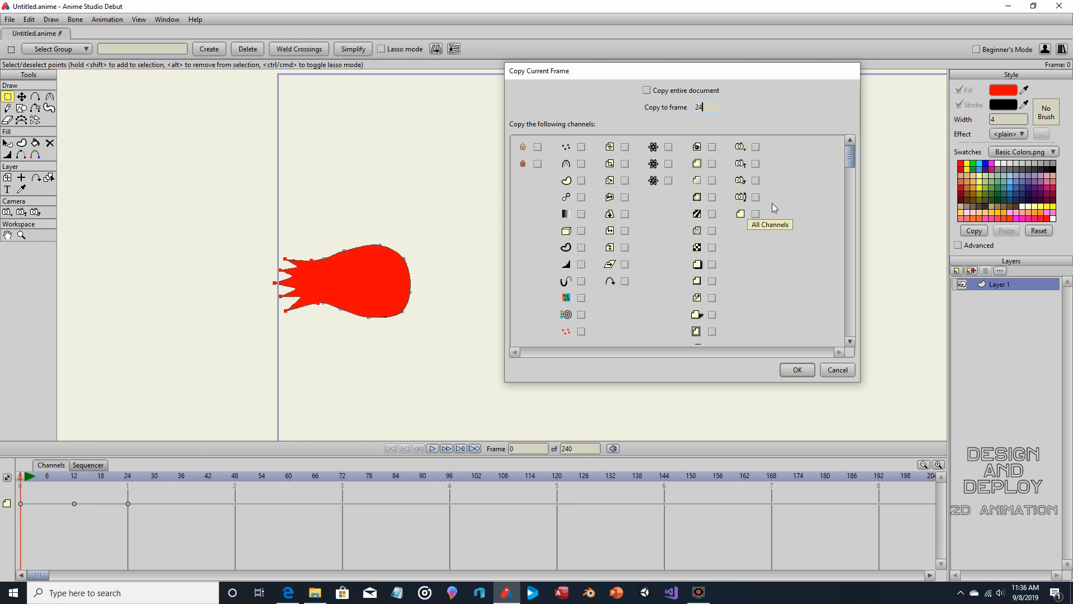
{"action": "left_click", "coordinate": [581, 331]}
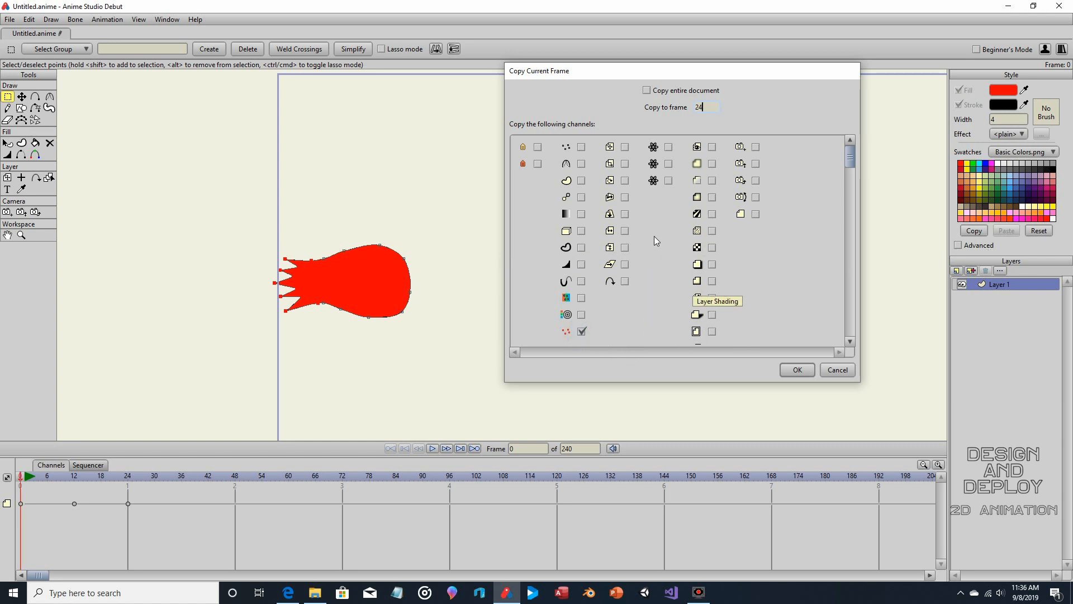
{"action": "left_click", "coordinate": [795, 369]}
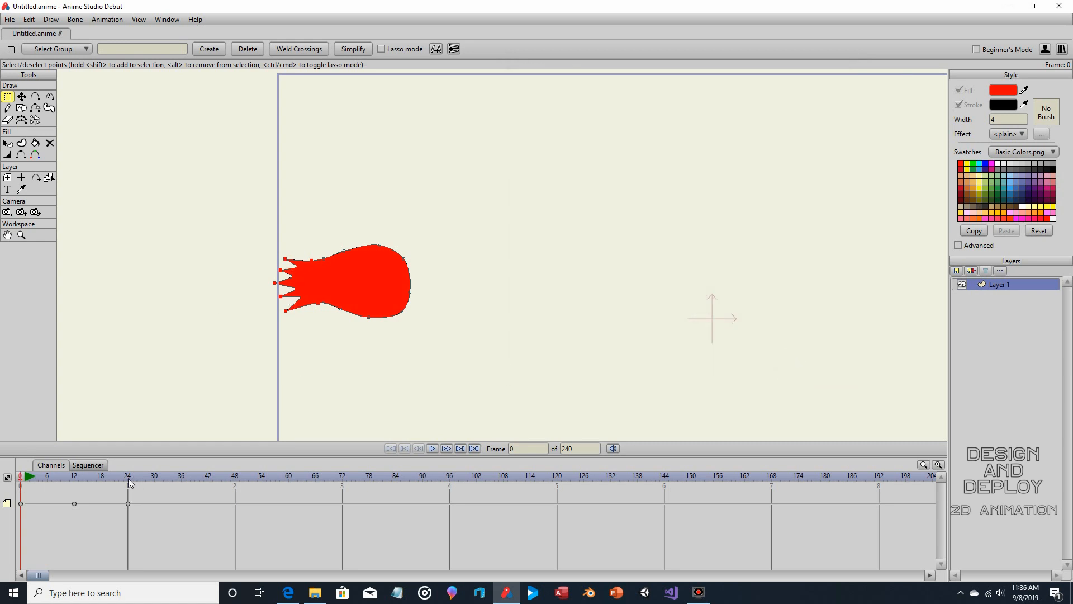
Step: At frame 0, turn on motion blur for Layer 1 with a frame count of 3
{"action": "left_click_drag", "start_coordinate": [390, 318], "coordinate": [251, 293]}
{"action": "scroll", "coordinate": [321, 337], "scroll_direction": "down", "scroll_amount": 1}
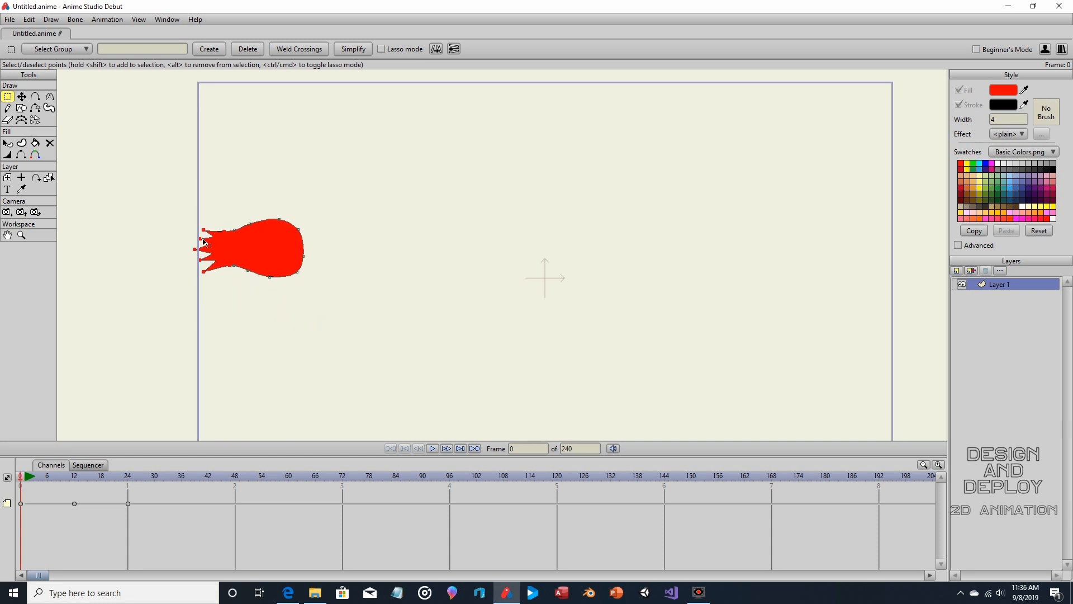
{"action": "left_click", "coordinate": [34, 480]}
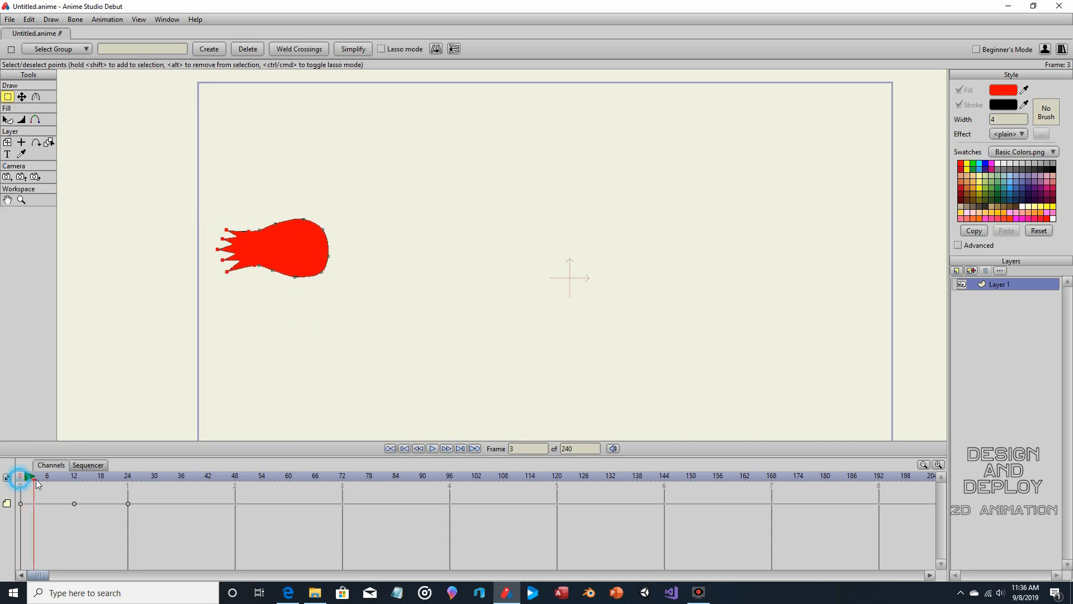
{"action": "mouse_move", "coordinate": [35, 482]}
{"action": "left_mouse_down"}
{"action": "mouse_move", "coordinate": [130, 491]}
{"action": "mouse_move", "coordinate": [20, 484]}
{"action": "left_mouse_up"}
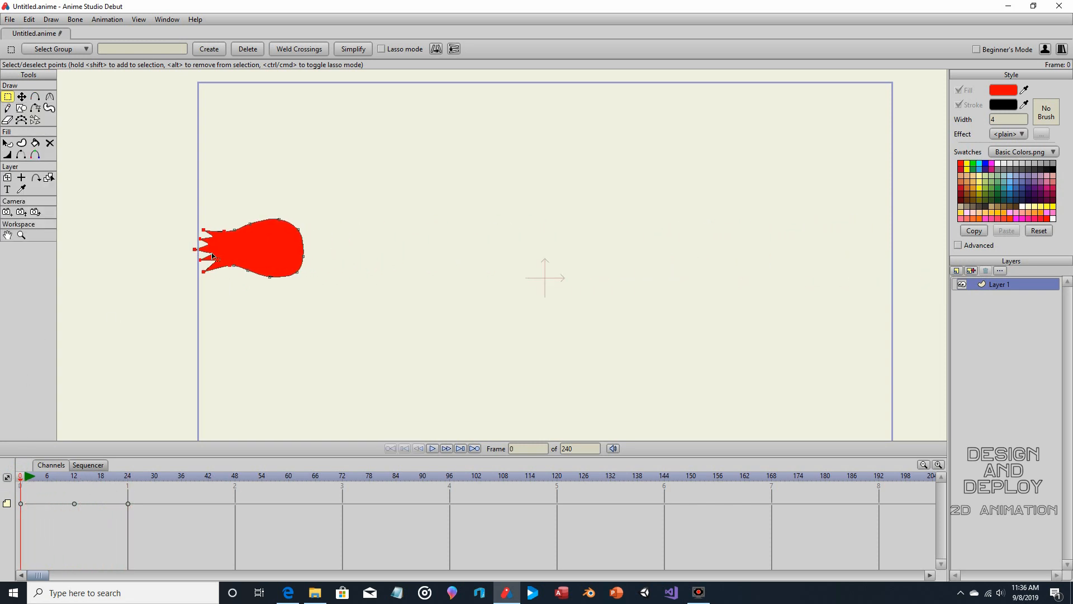
{"action": "left_click", "coordinate": [1000, 271]}
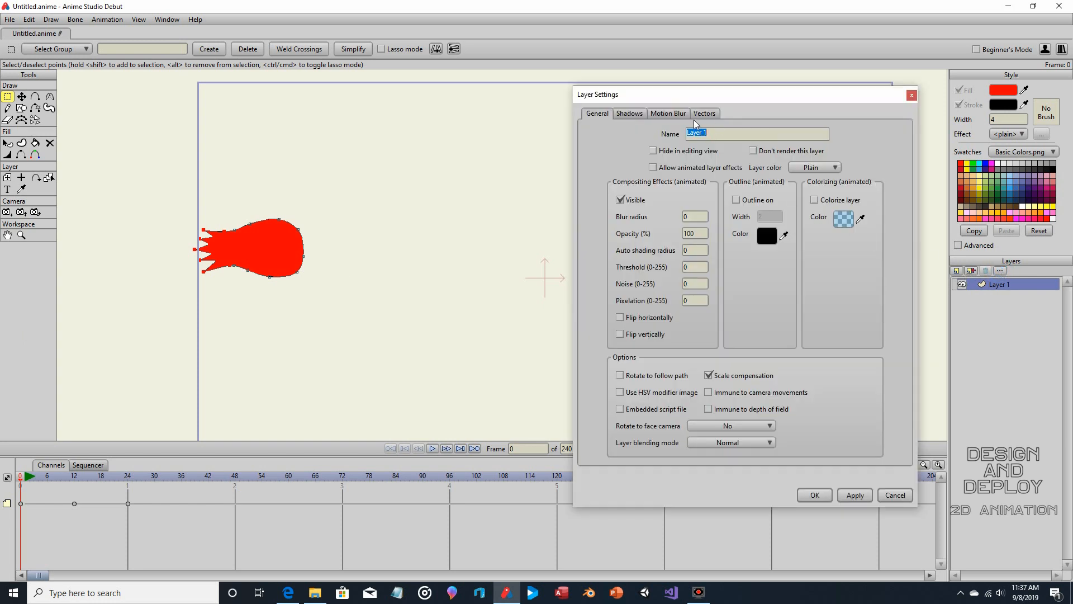
{"action": "left_click", "coordinate": [668, 114]}
{"action": "left_click", "coordinate": [708, 149]}
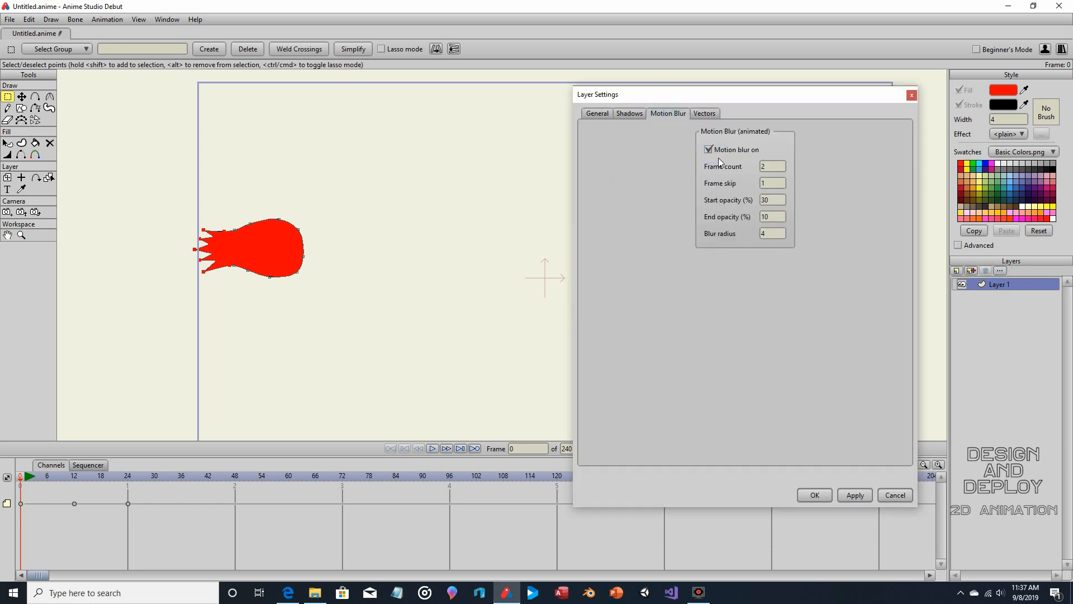
{"action": "double_click", "coordinate": [771, 166]}
{"action": "type", "text": "4"}
{"action": "key", "text": "BackSpace"}
{"action": "type", "text": "3"}
{"action": "left_click", "coordinate": [813, 495]}
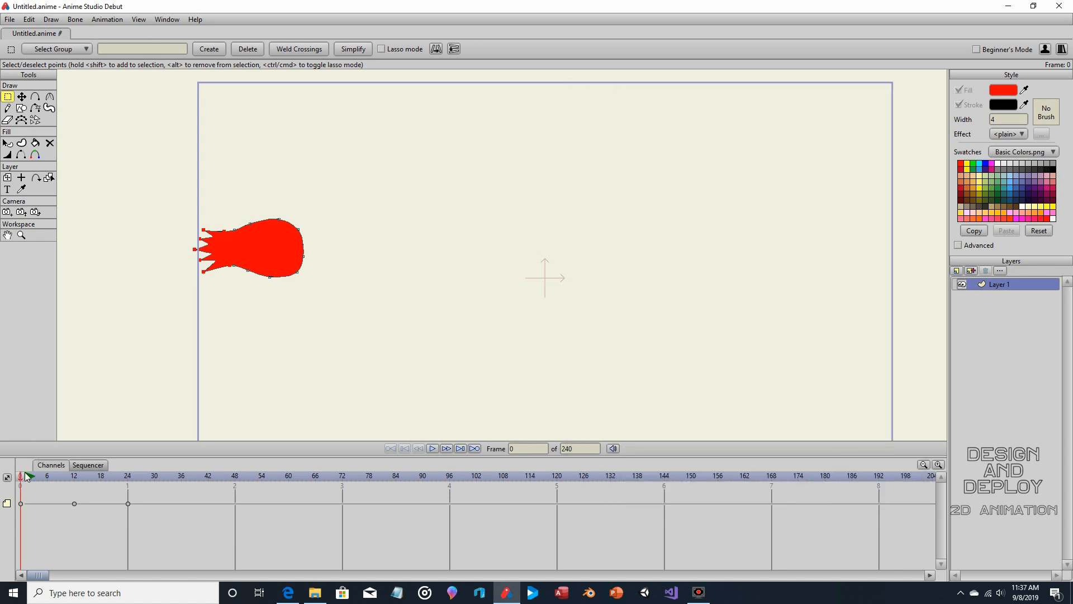
Step: Render a preview of frame 12 to examine the motion blur trail, and close it
{"action": "left_click_drag", "start_coordinate": [25, 476], "coordinate": [73, 485]}
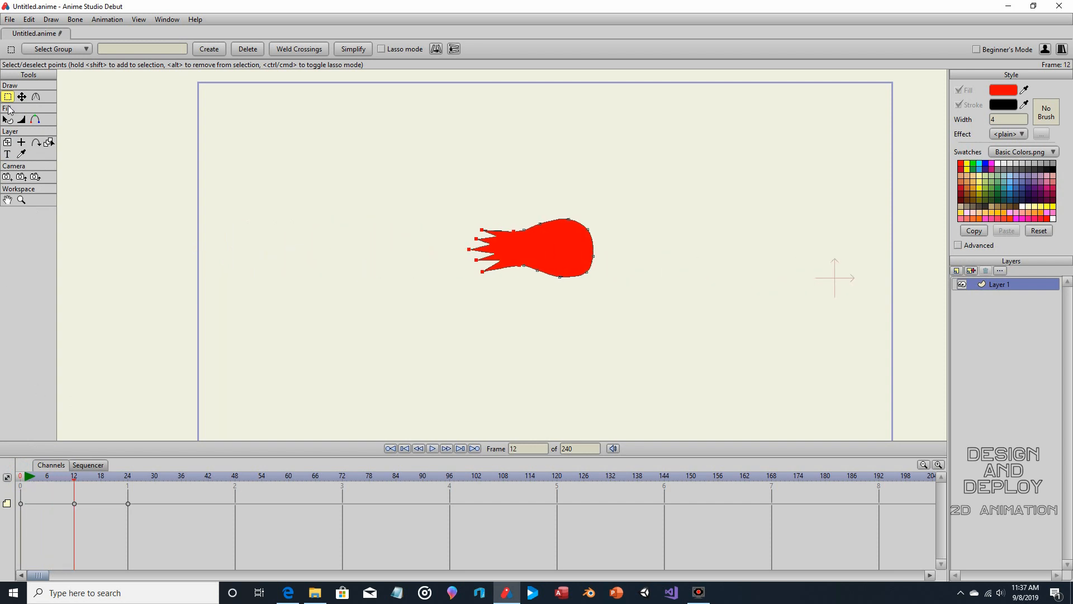
{"action": "left_click", "coordinate": [10, 19]}
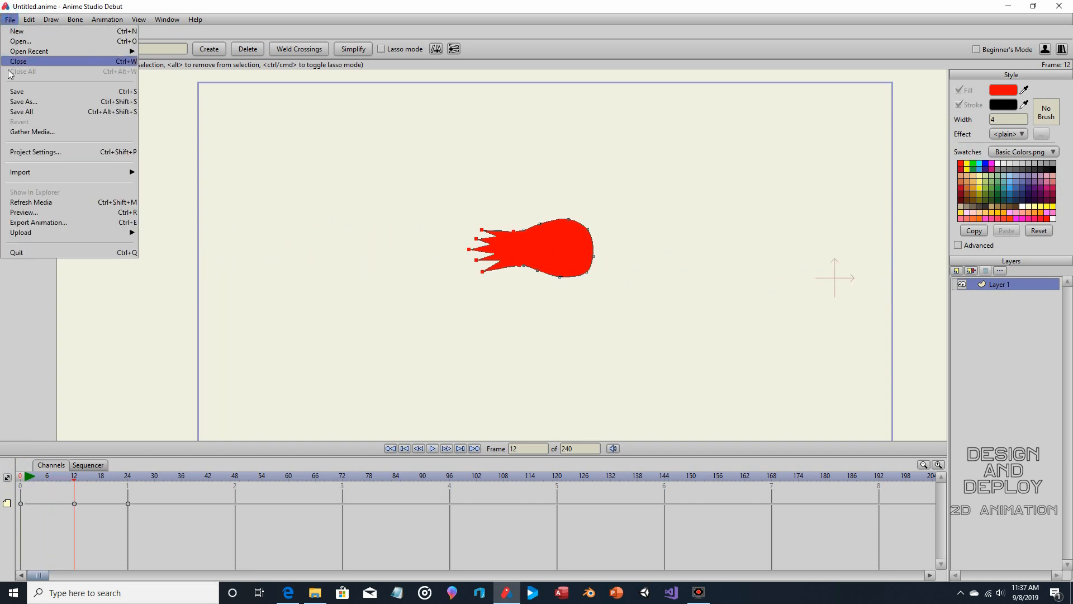
{"action": "left_click", "coordinate": [24, 213]}
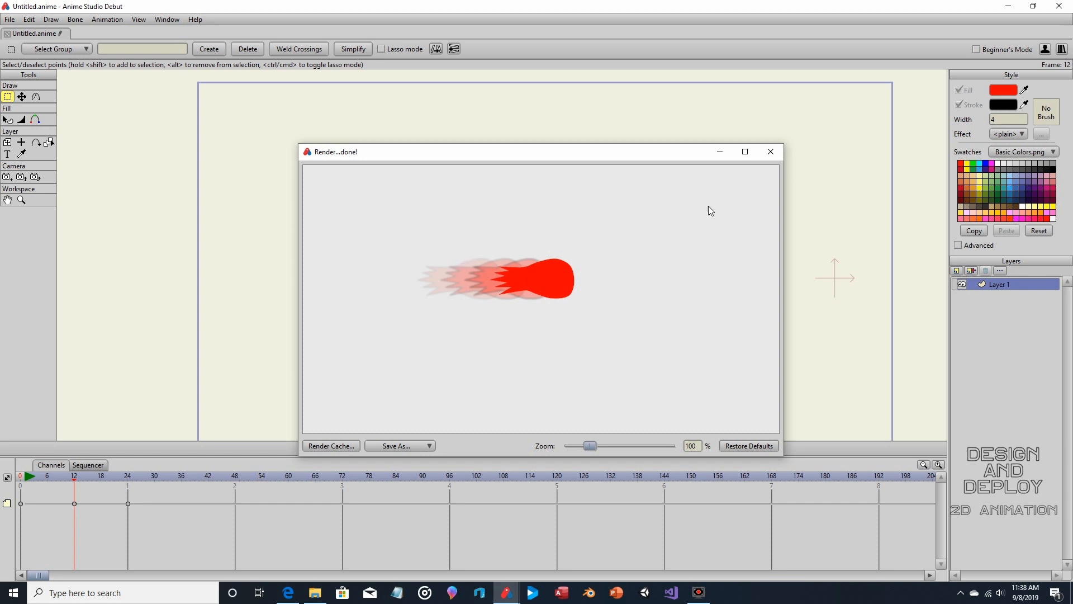
{"action": "left_click", "coordinate": [771, 152]}
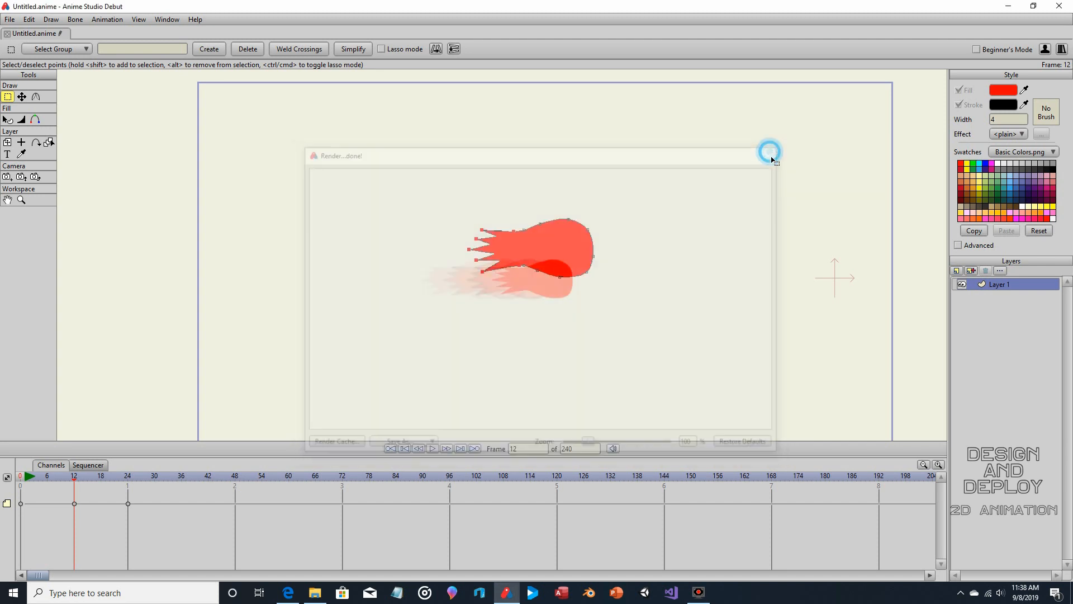
Step: Turn off motion blur in the settings of Layer 1
{"action": "left_click", "coordinate": [998, 271]}
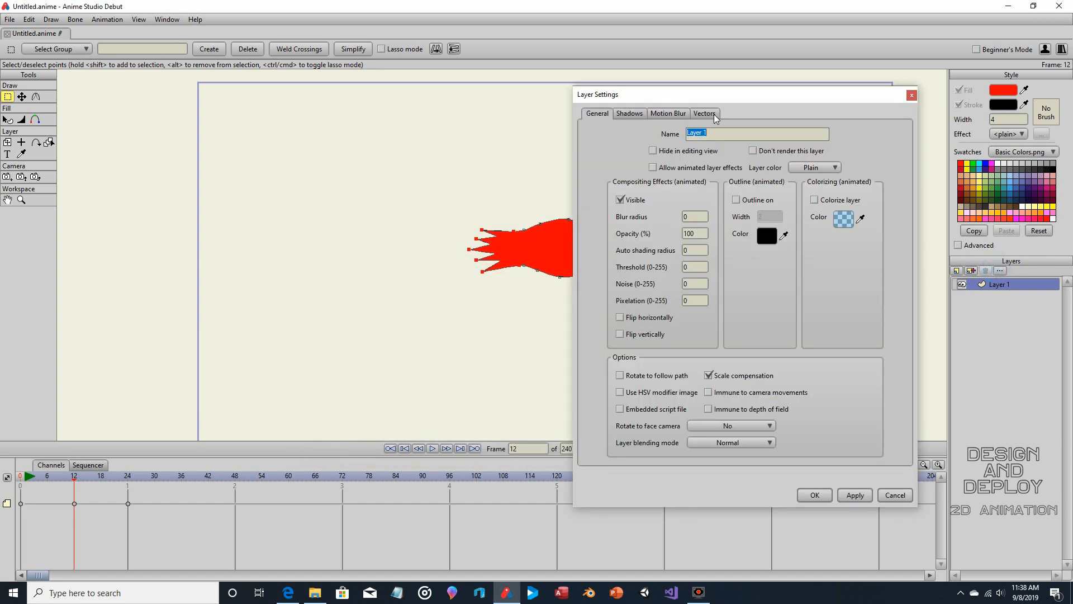
{"action": "left_click", "coordinate": [666, 113]}
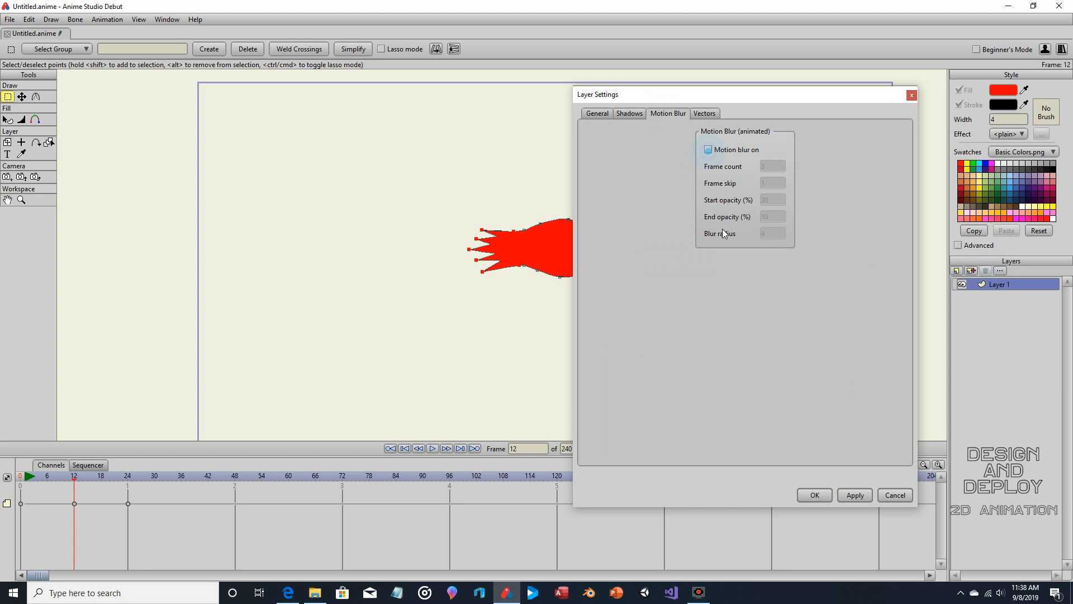
{"action": "left_click", "coordinate": [811, 495]}
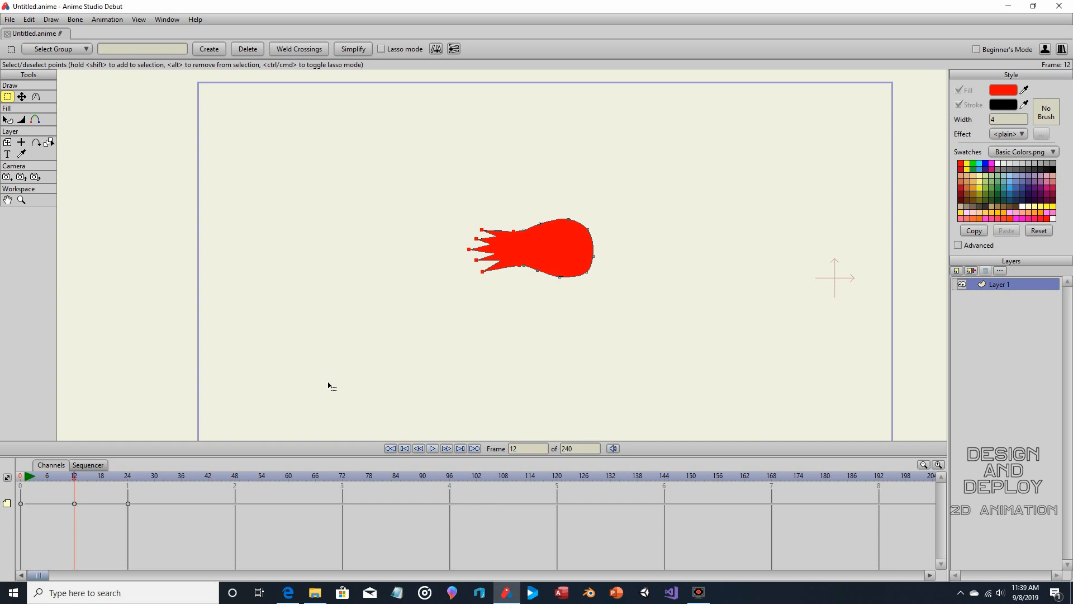
Step: Duplicate Layer 1 and place the copy, Layer 2, beneath the original
{"action": "left_click", "coordinate": [971, 270]}
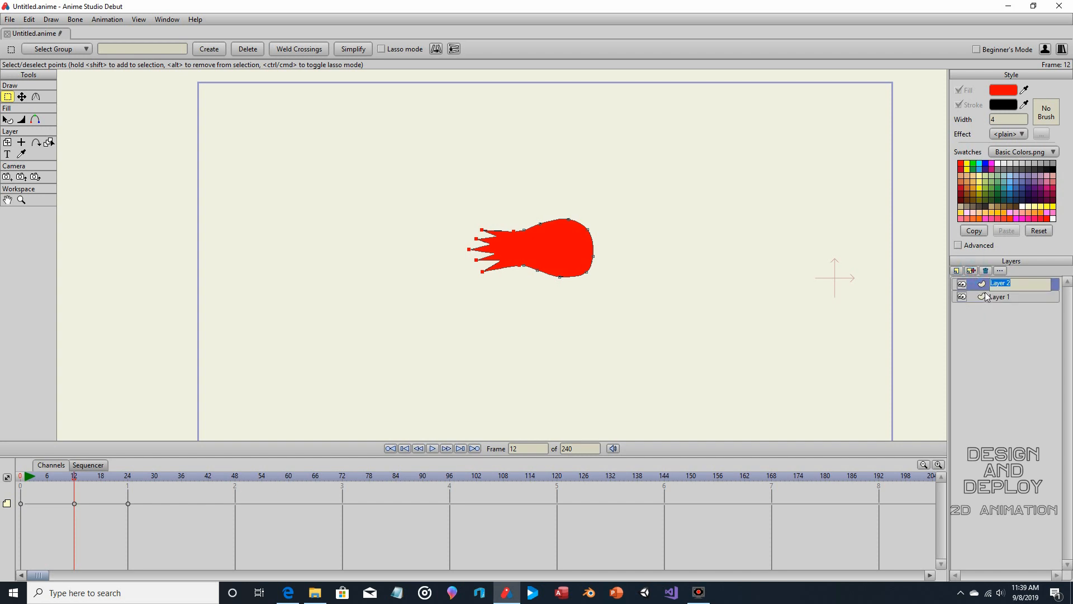
{"action": "mouse_move", "coordinate": [982, 283]}
{"action": "left_mouse_down"}
{"action": "mouse_move", "coordinate": [983, 298]}
{"action": "mouse_move", "coordinate": [994, 298]}
{"action": "left_mouse_up"}
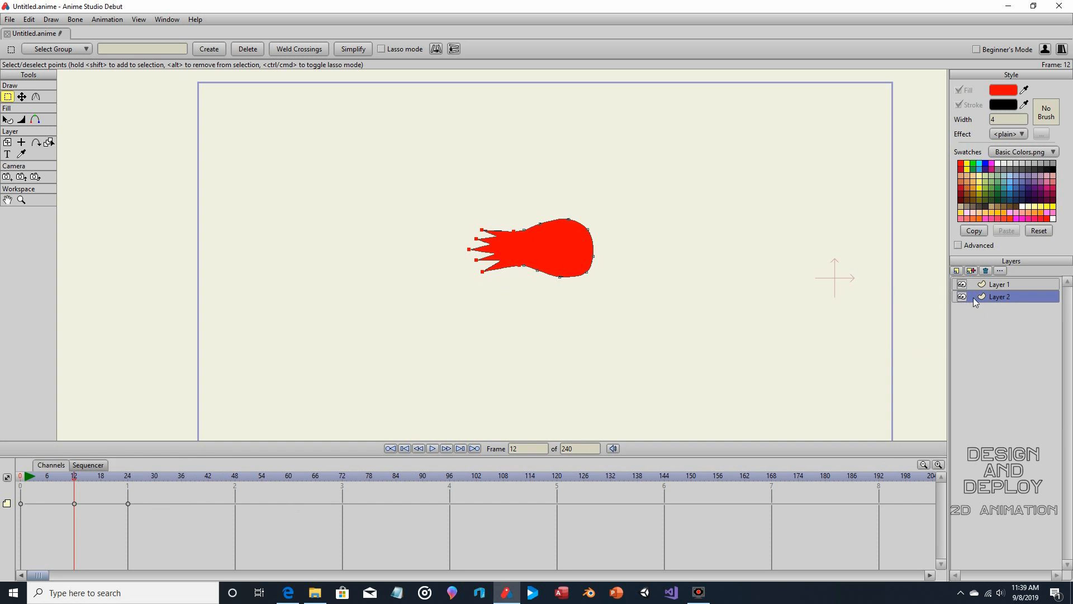
Step: Toggle the visibility of both layers to compare the copy with the original
{"action": "left_click", "coordinate": [961, 284]}
{"action": "left_click", "coordinate": [961, 296]}
{"action": "right_click", "coordinate": [957, 280]}
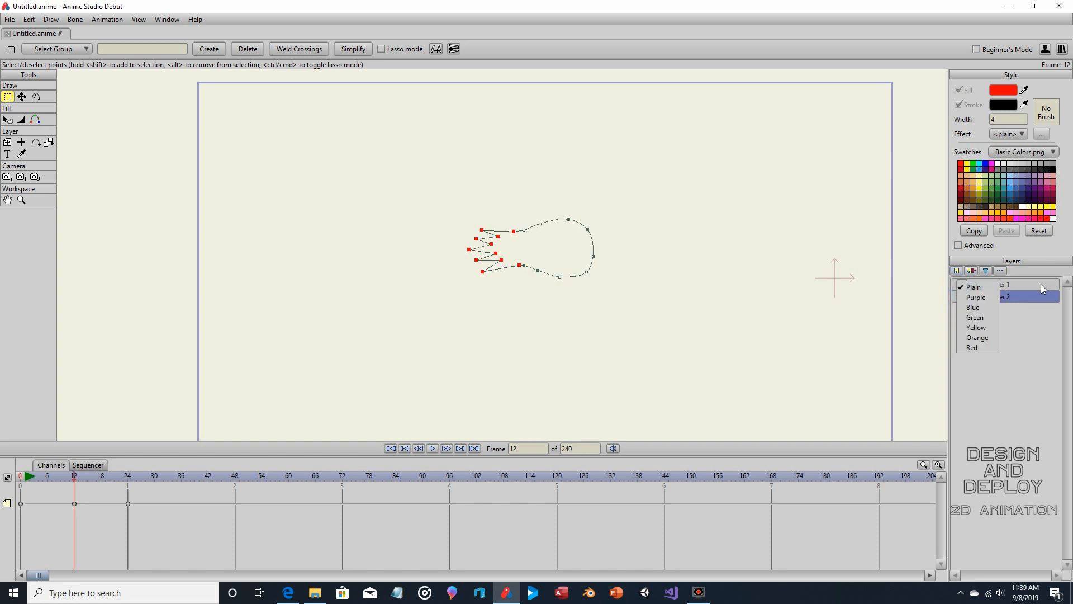
{"action": "left_click", "coordinate": [1039, 339]}
{"action": "left_click", "coordinate": [962, 283]}
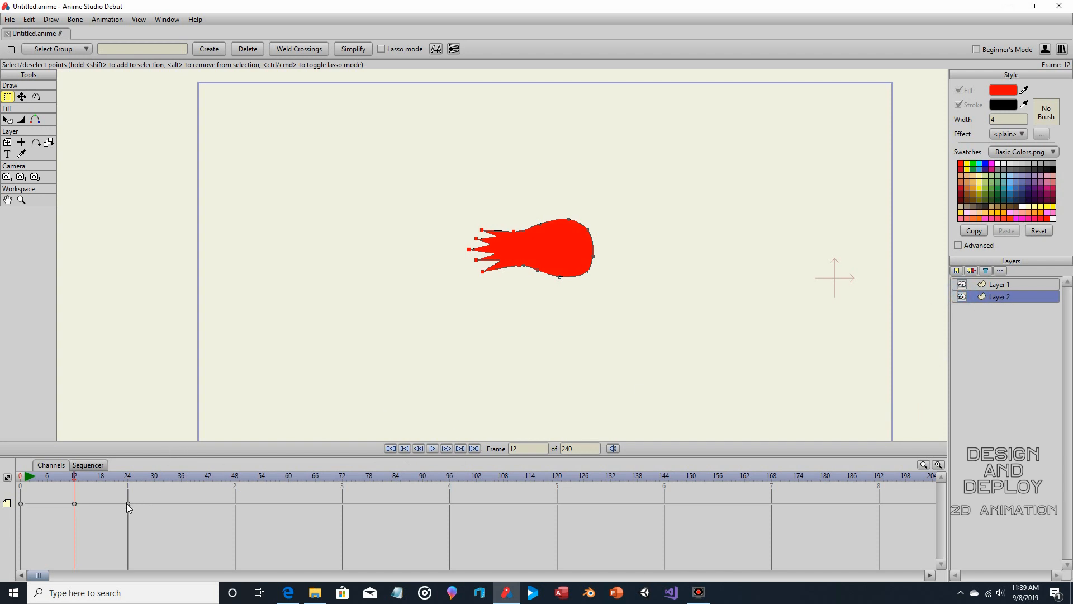
Step: Shift Layer 2's keyframes at frames 24 and 12 one frame later, to frames 25 and 13
{"action": "left_click_drag", "start_coordinate": [128, 503], "coordinate": [133, 504]}
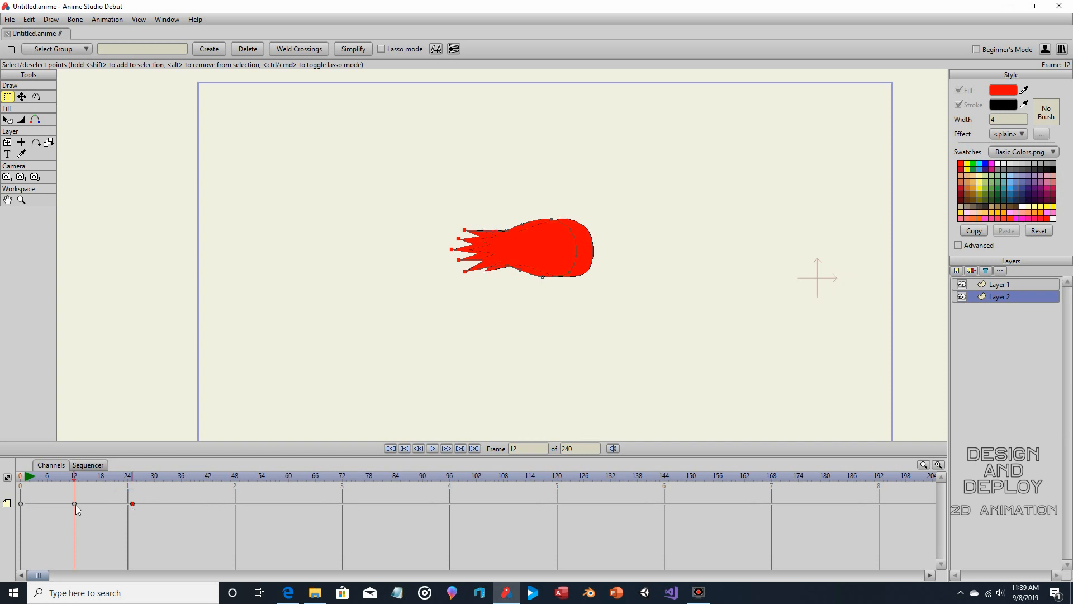
{"action": "left_click_drag", "start_coordinate": [75, 504], "coordinate": [78, 504]}
Step: Turn on layer colorizing in Layer 2's settings and set its color to a semi-transparent orange
{"action": "left_click", "coordinate": [1000, 270]}
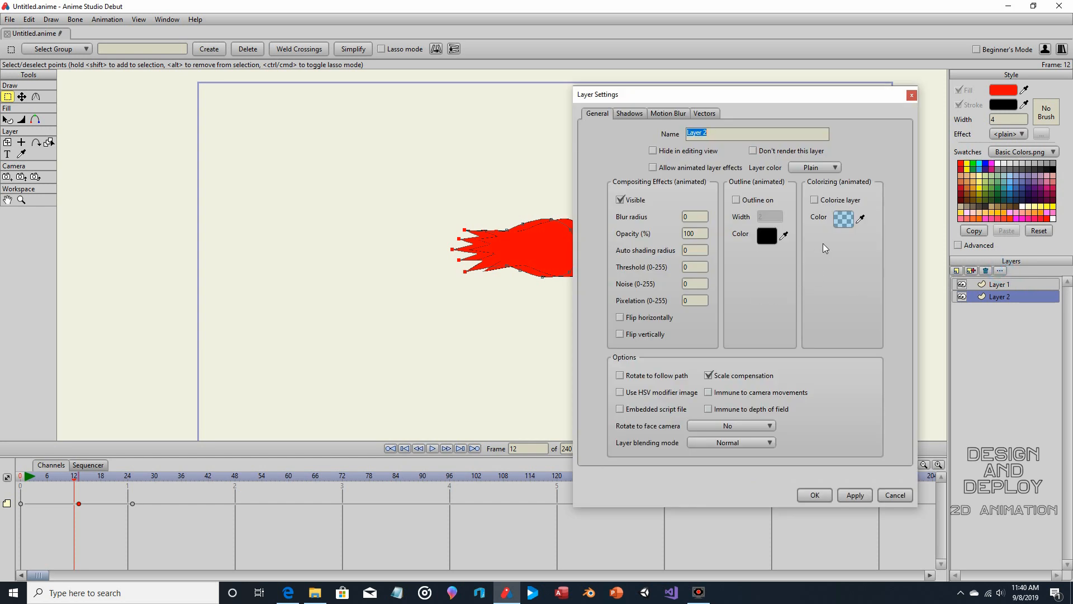
{"action": "left_click", "coordinate": [813, 201]}
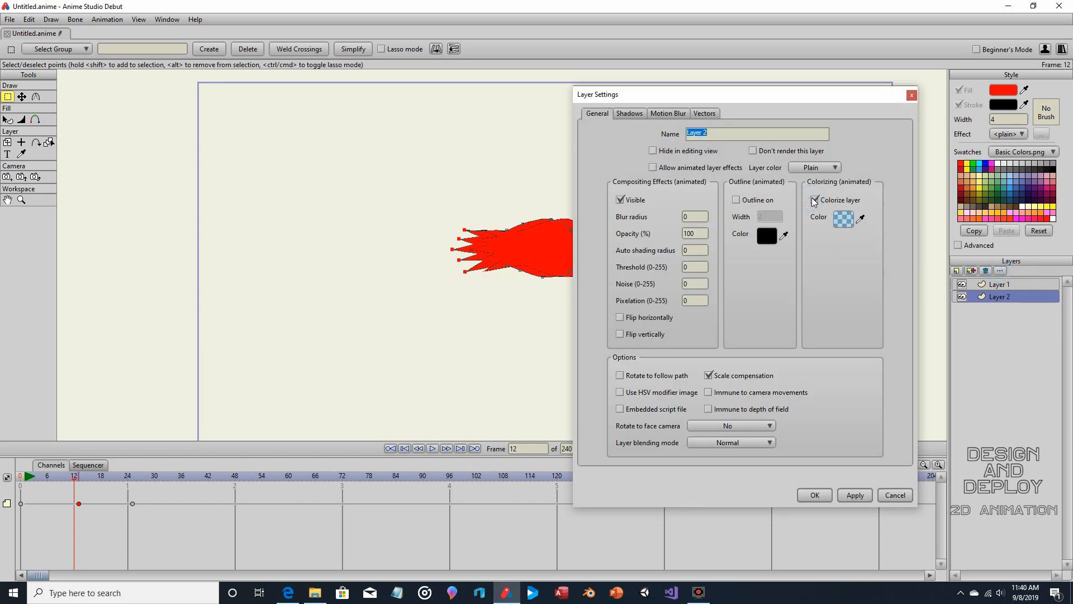
{"action": "left_click", "coordinate": [847, 218]}
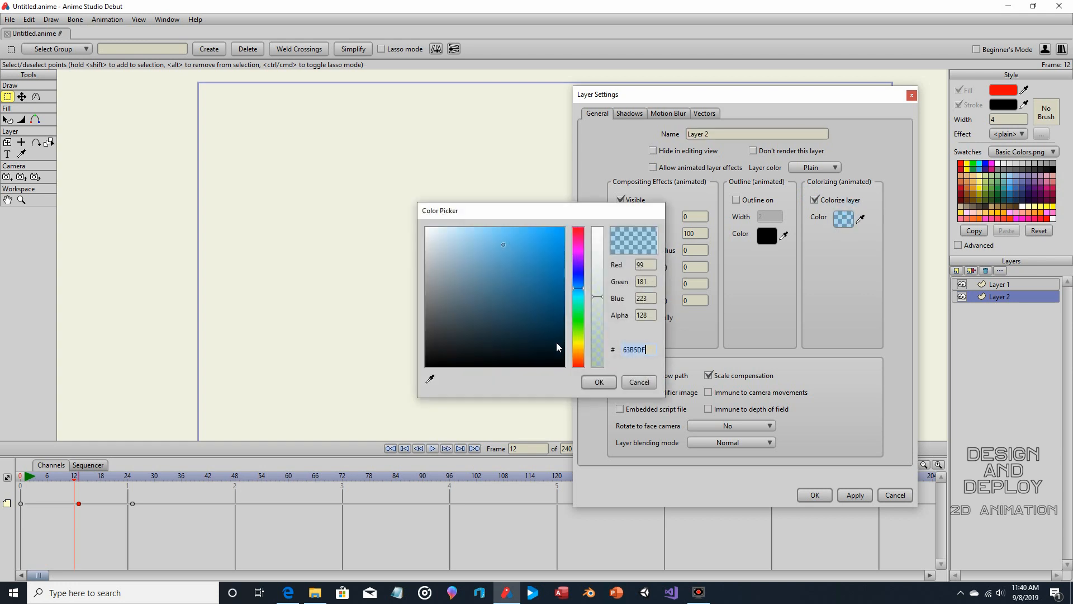
{"action": "left_click", "coordinate": [578, 351]}
{"action": "left_click", "coordinate": [537, 242]}
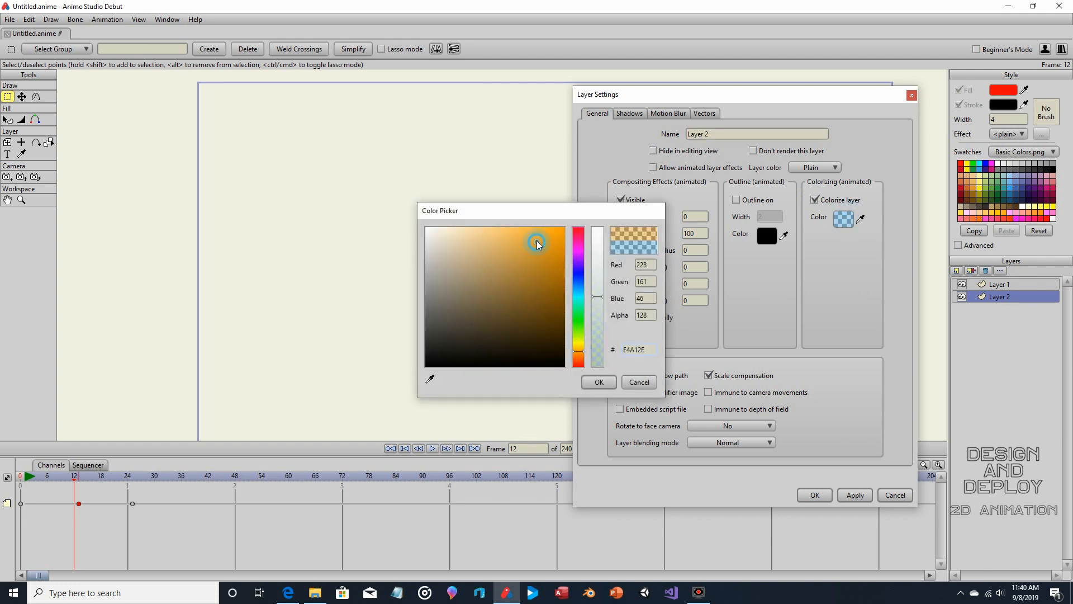
{"action": "left_click_drag", "start_coordinate": [537, 240], "coordinate": [551, 217]}
{"action": "left_click", "coordinate": [599, 383]}
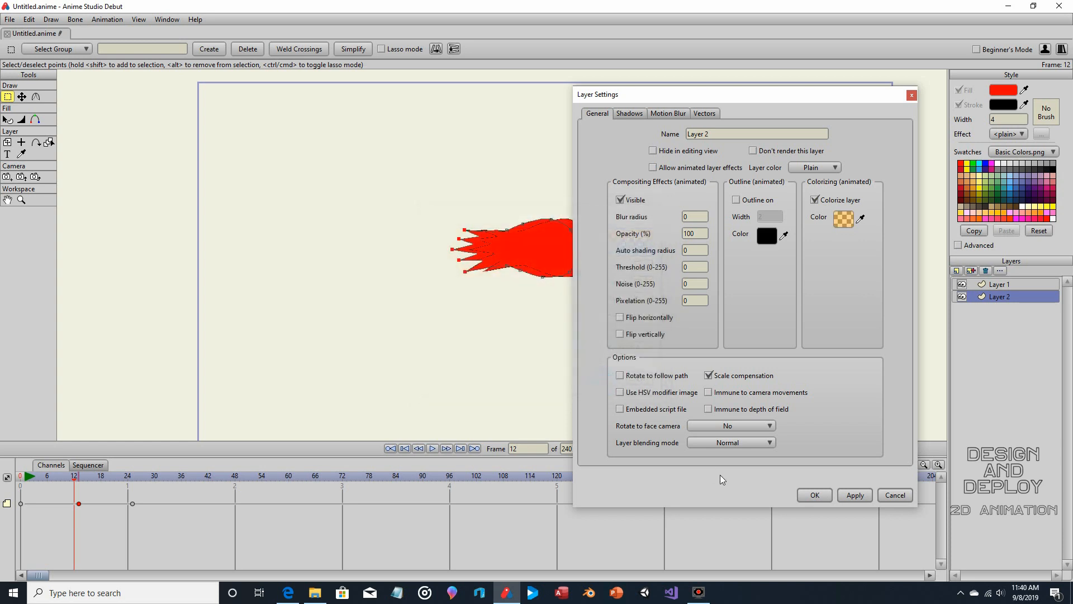
{"action": "left_click", "coordinate": [815, 495]}
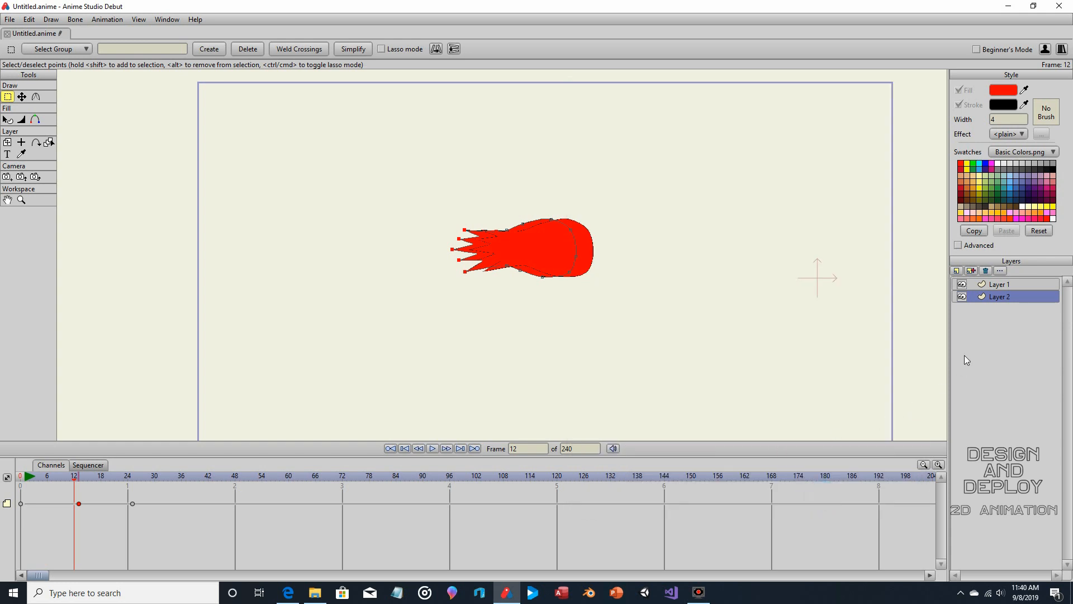
Step: Duplicate Layer 2 to the bottom of the layer stack as Layer 3 and shift the copy's keyframes to frames 14 and 26
{"action": "left_click", "coordinate": [972, 271]}
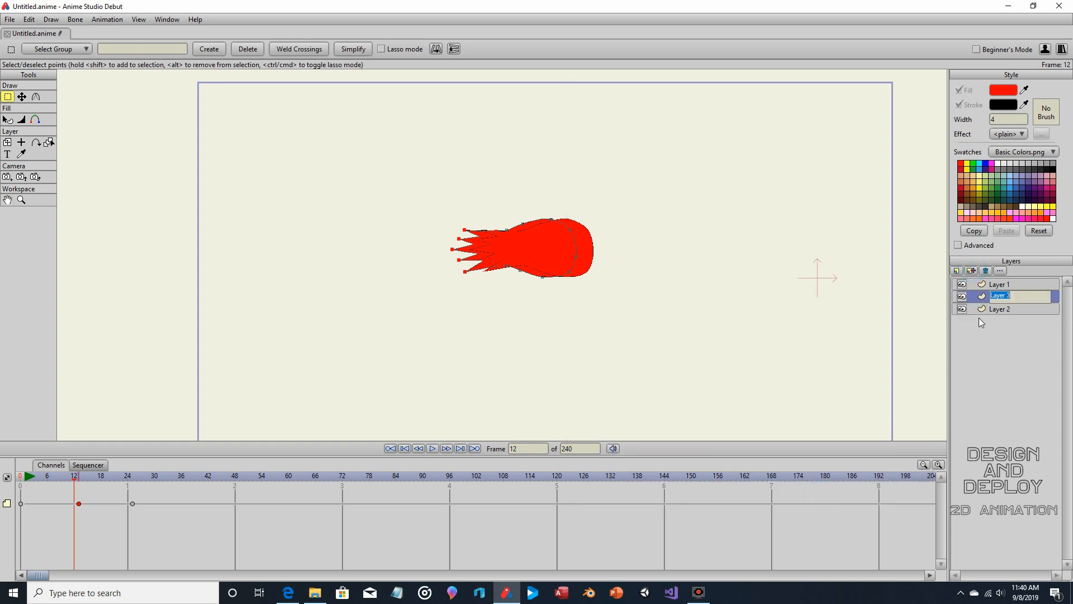
{"action": "left_click_drag", "start_coordinate": [981, 296], "coordinate": [984, 316]}
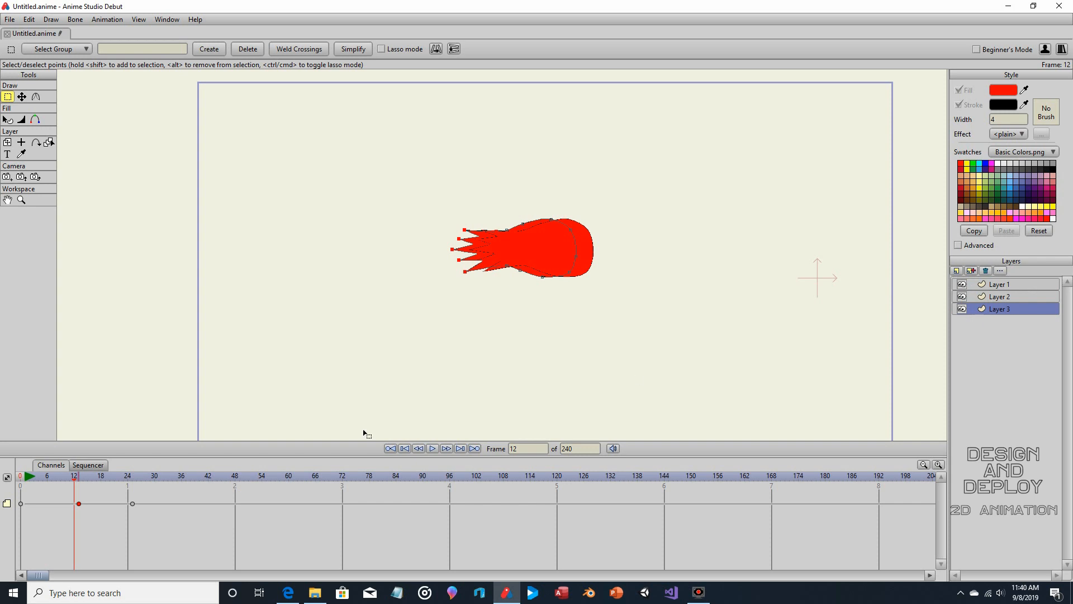
{"action": "left_click_drag", "start_coordinate": [135, 504], "coordinate": [137, 503]}
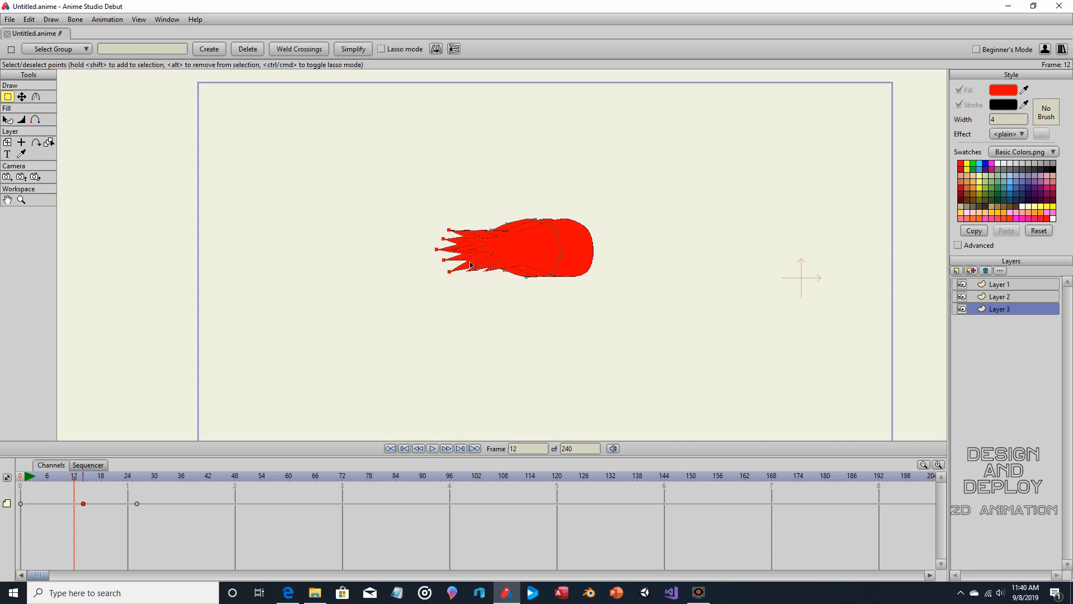
Step: Change Layer 3's colorizing color to yellow F0FE0F with an alpha of 66 in its layer settings
{"action": "left_click", "coordinate": [1000, 271]}
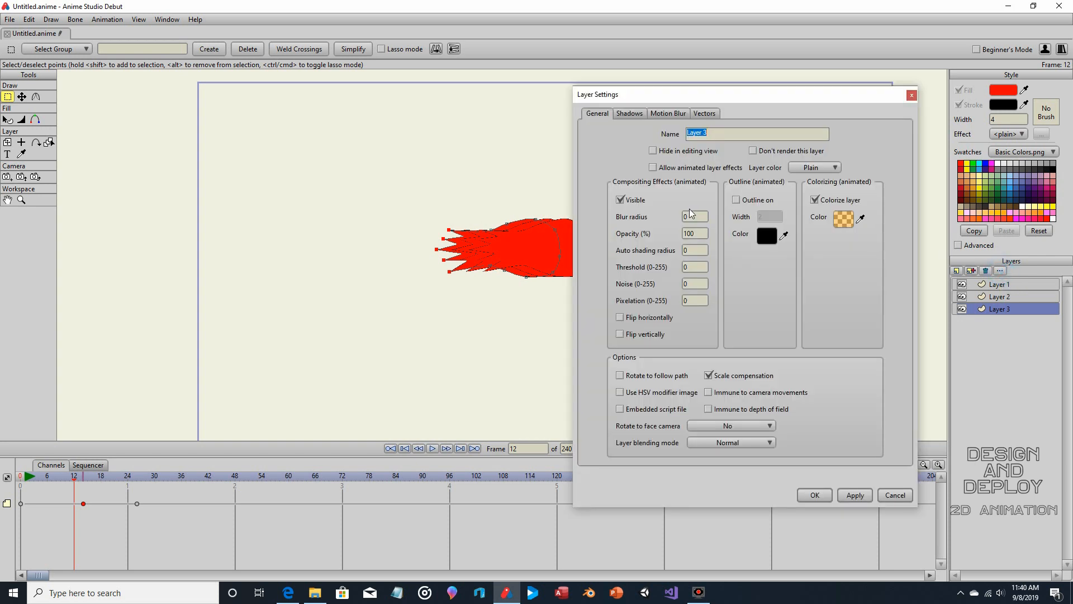
{"action": "left_click", "coordinate": [844, 222]}
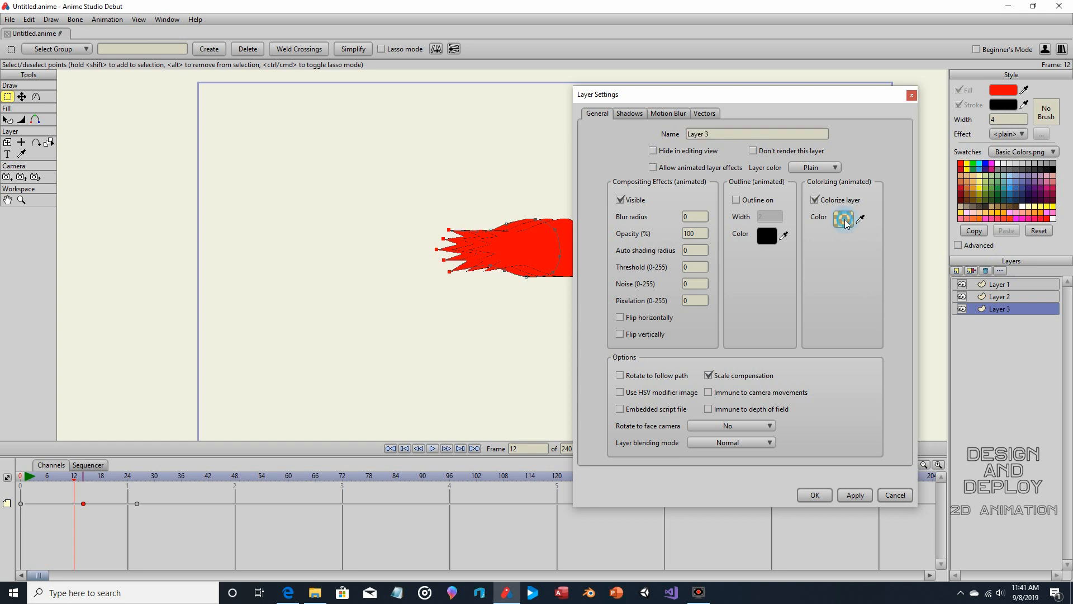
{"action": "left_click", "coordinate": [578, 340]}
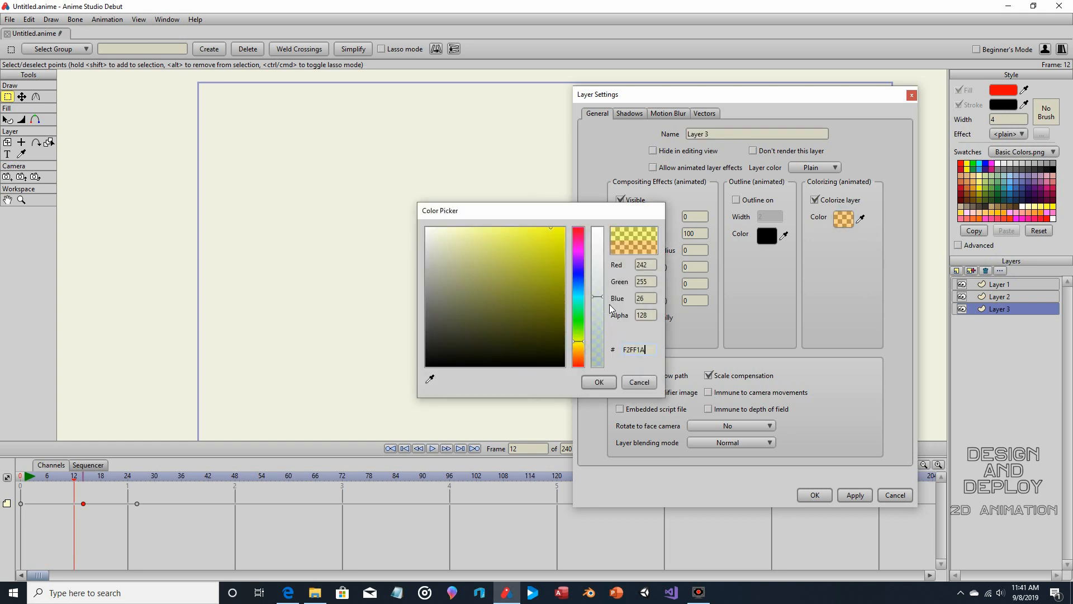
{"action": "left_click_drag", "start_coordinate": [598, 296], "coordinate": [598, 331]}
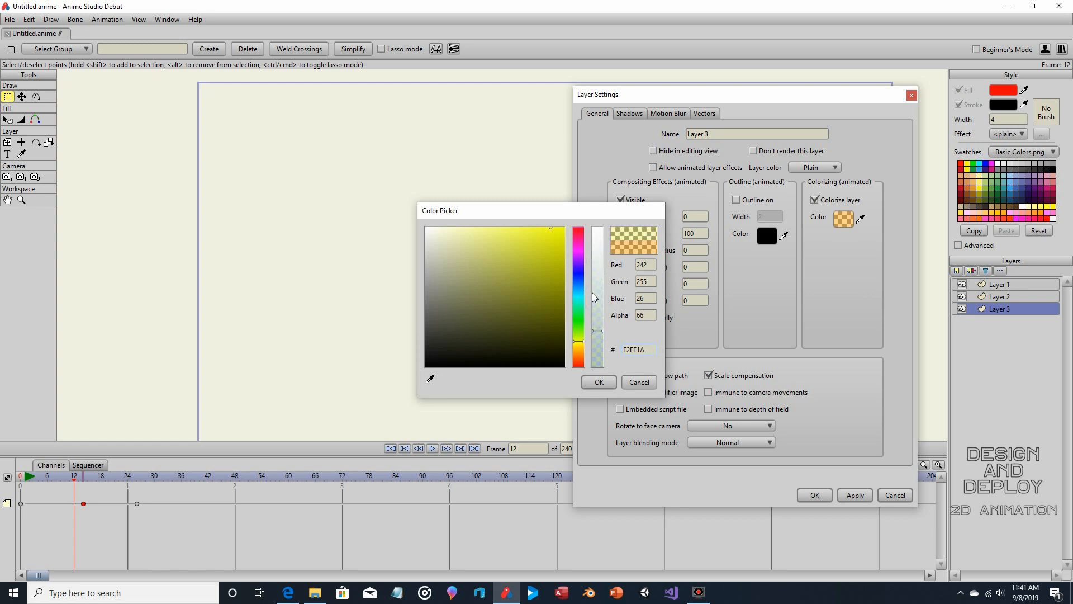
{"action": "left_click", "coordinate": [555, 227]}
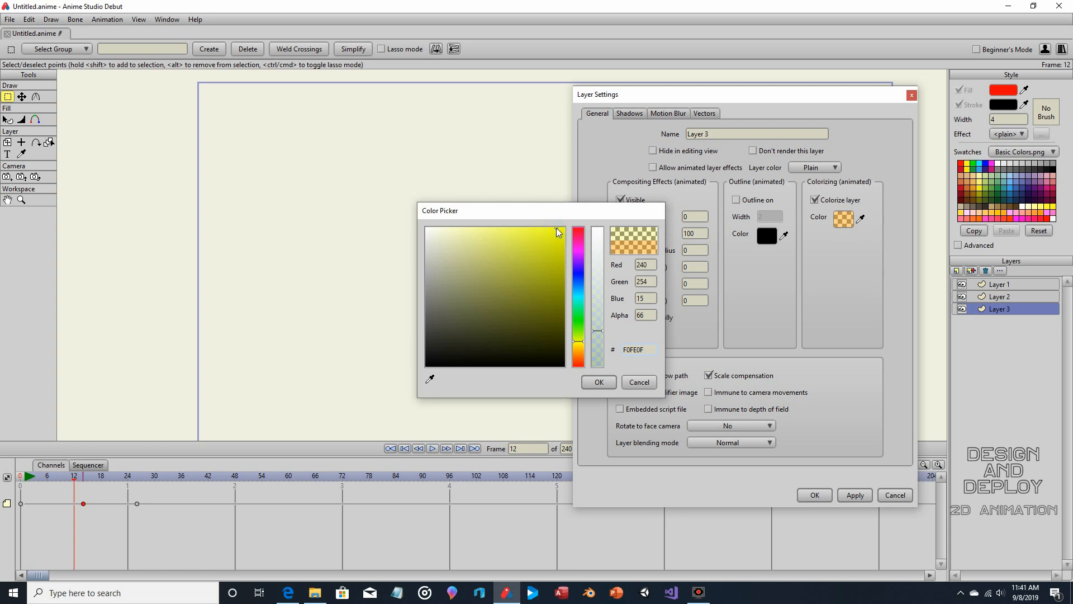
{"action": "left_click", "coordinate": [607, 382]}
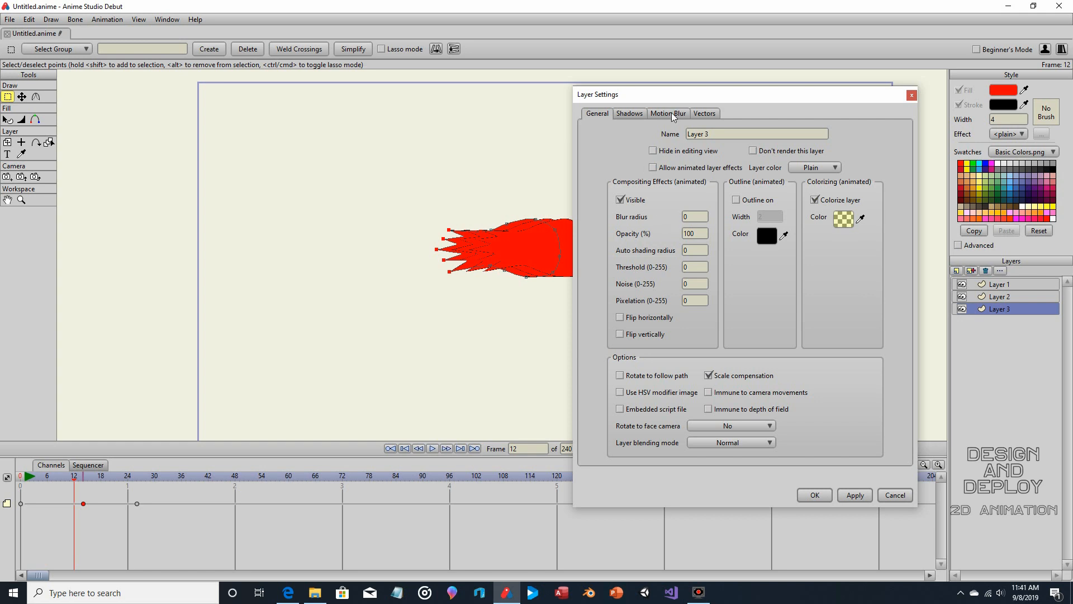
Step: Set Layer 3's blur radius to 6 and apply the layer settings
{"action": "left_click", "coordinate": [693, 216]}
{"action": "type", "text": "6"}
{"action": "left_click", "coordinate": [813, 496]}
Step: Set Layer 2's blur radius to 4 and review its motion blur settings, leaving motion blur off
{"action": "left_click", "coordinate": [994, 300]}
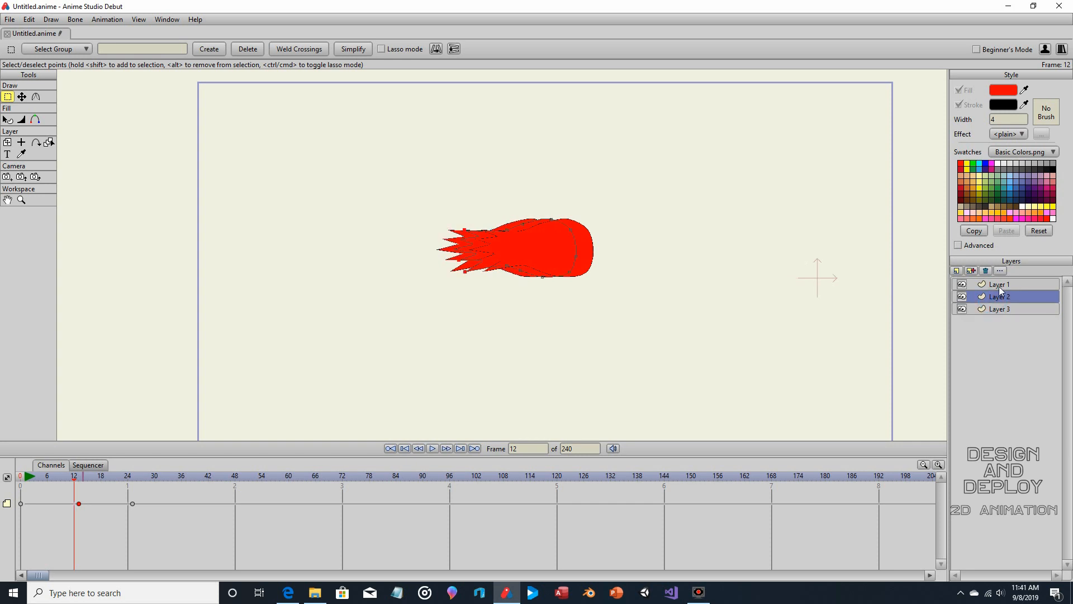
{"action": "left_click", "coordinate": [1000, 271]}
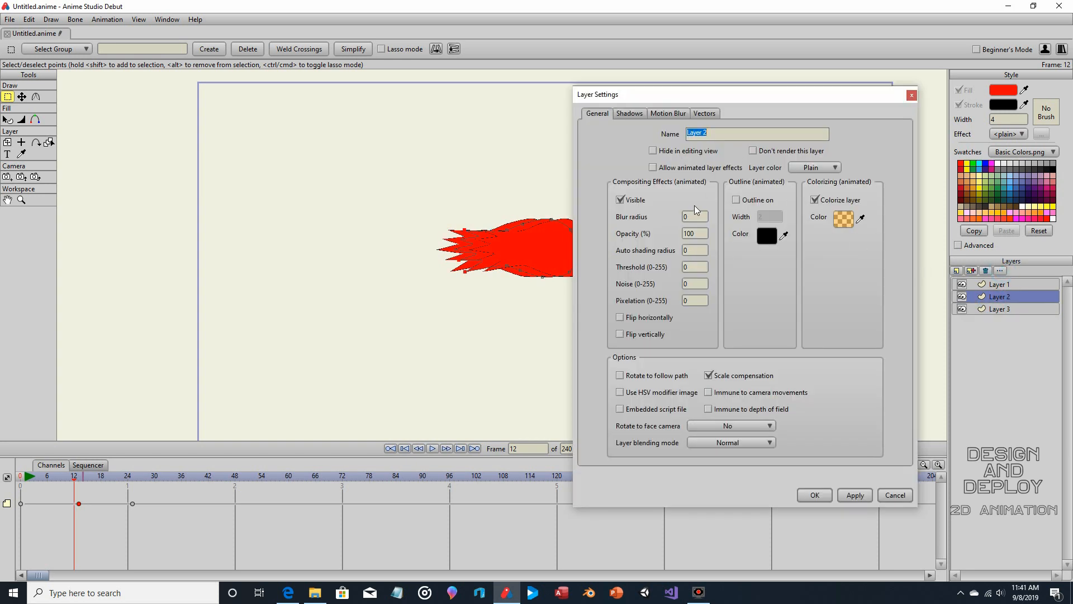
{"action": "left_click", "coordinate": [695, 217]}
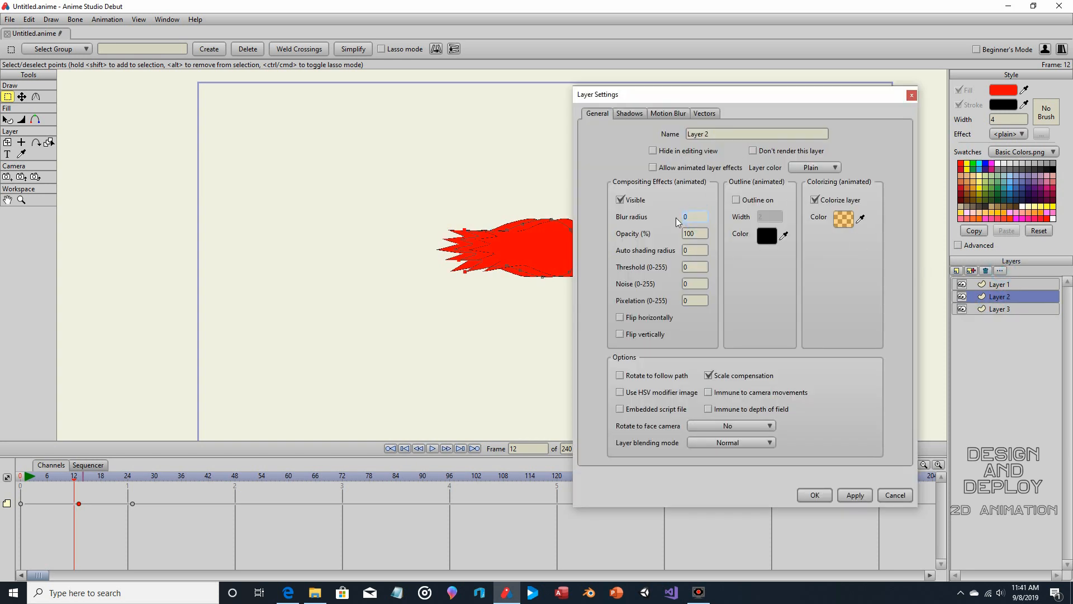
{"action": "type", "text": "4"}
{"action": "left_click", "coordinate": [669, 113]}
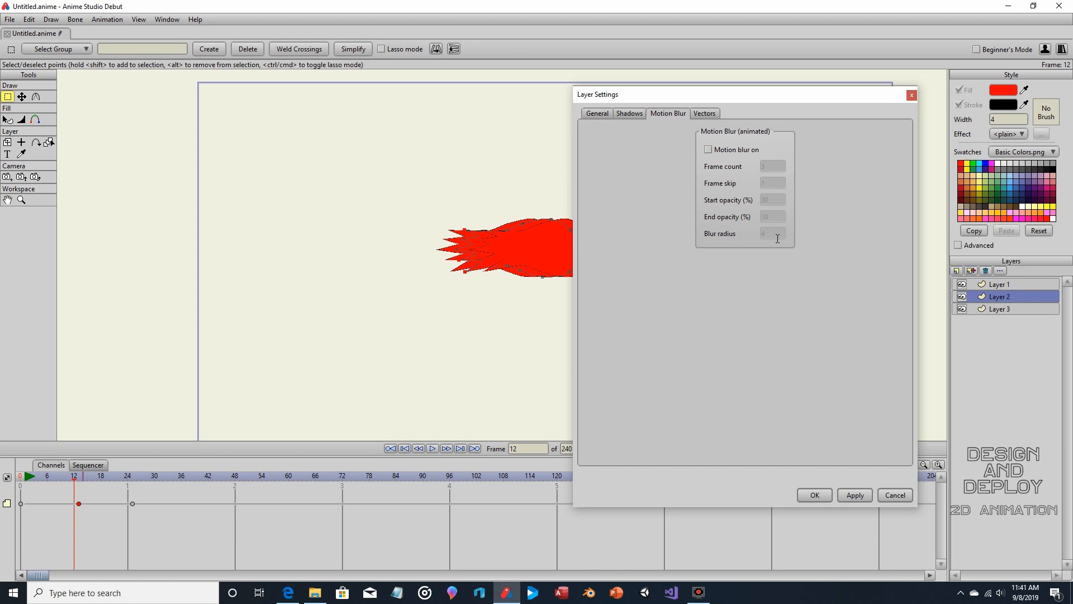
{"action": "left_click", "coordinate": [816, 495]}
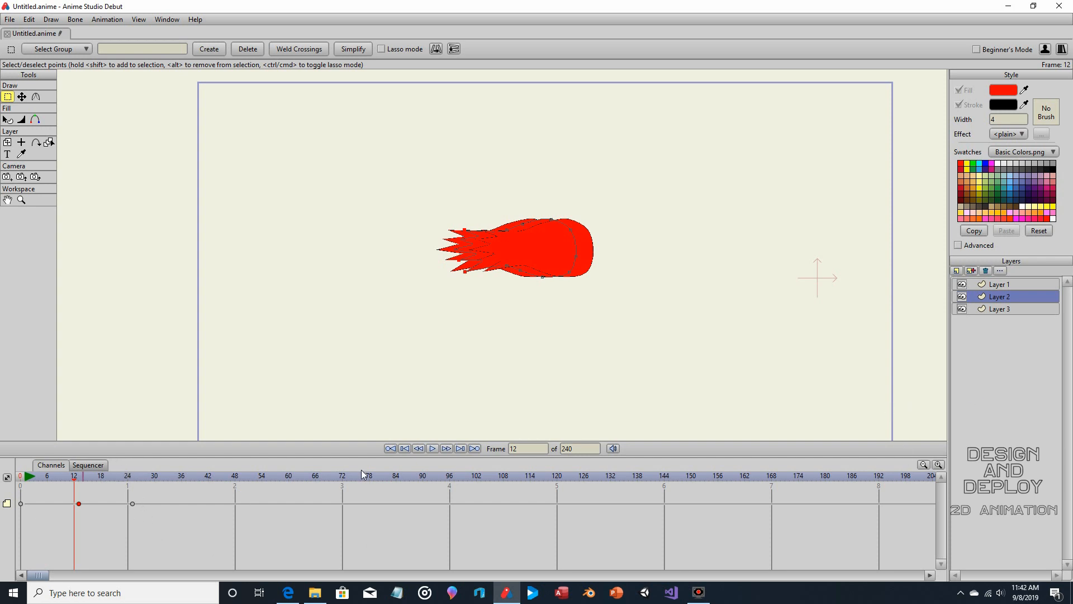
Step: Set the animation's total length to 24 frames and export the animation
{"action": "key", "text": "Tab"}
{"action": "type", "text": "24"}
{"action": "left_click", "coordinate": [7, 99]}
{"action": "left_click", "coordinate": [137, 105]}
{"action": "left_click", "coordinate": [10, 20]}
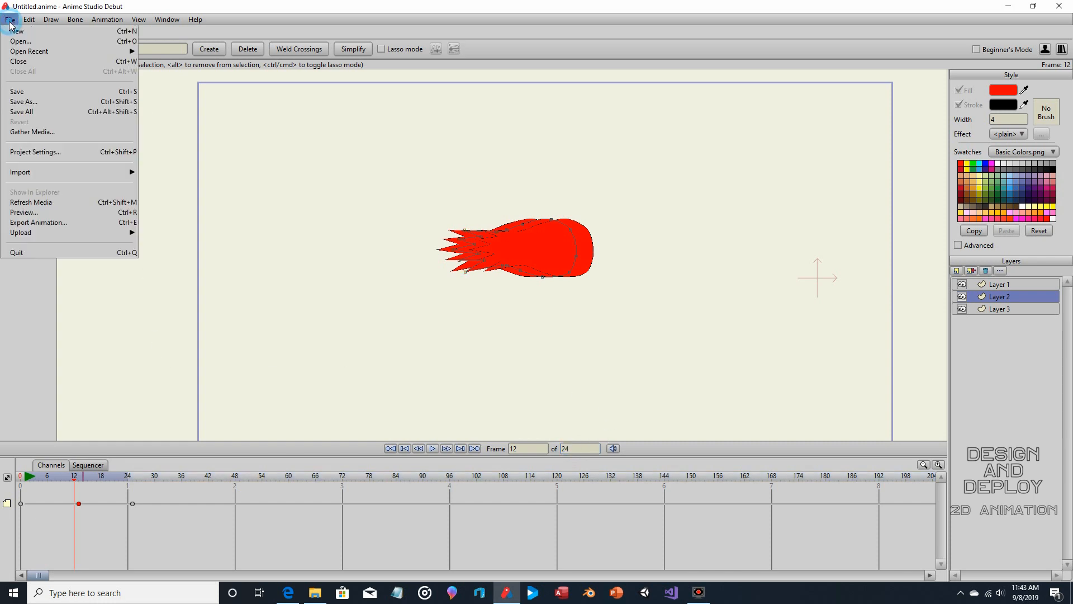
{"action": "left_click", "coordinate": [66, 223]}
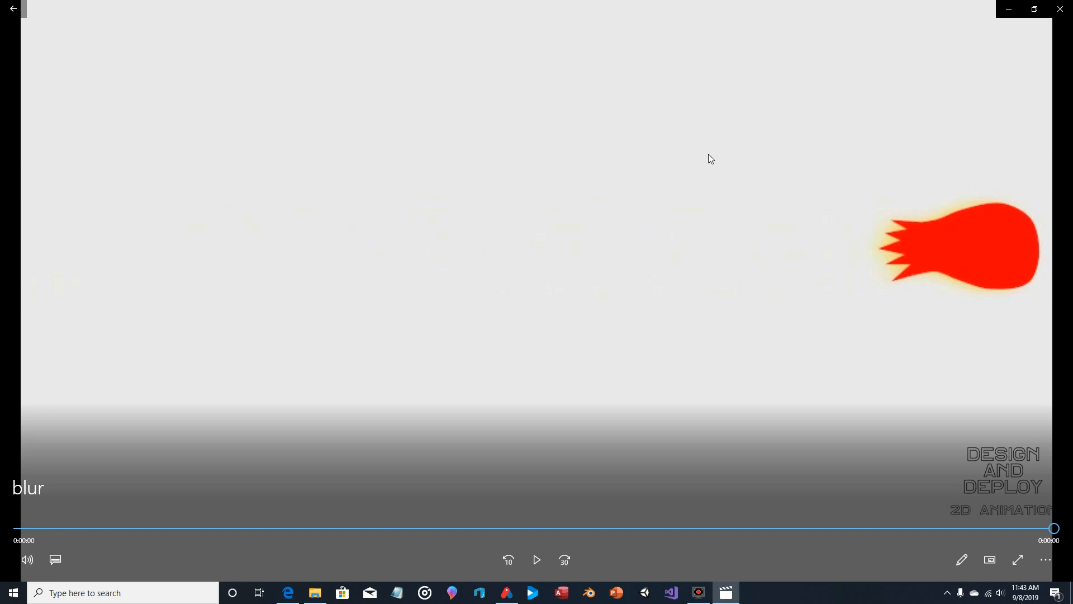
Step: Move the exported blur video to its midpoint, turn on repeat, and play it full screen to examine the trail
{"action": "left_click_drag", "start_coordinate": [1053, 528], "coordinate": [525, 510]}
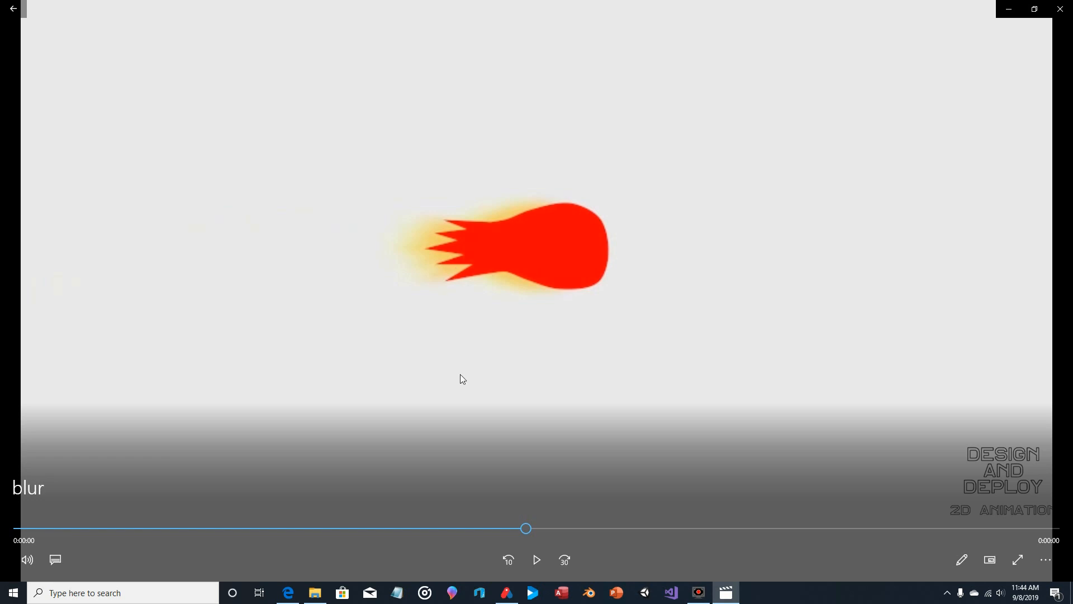
{"action": "left_click", "coordinate": [1046, 559]}
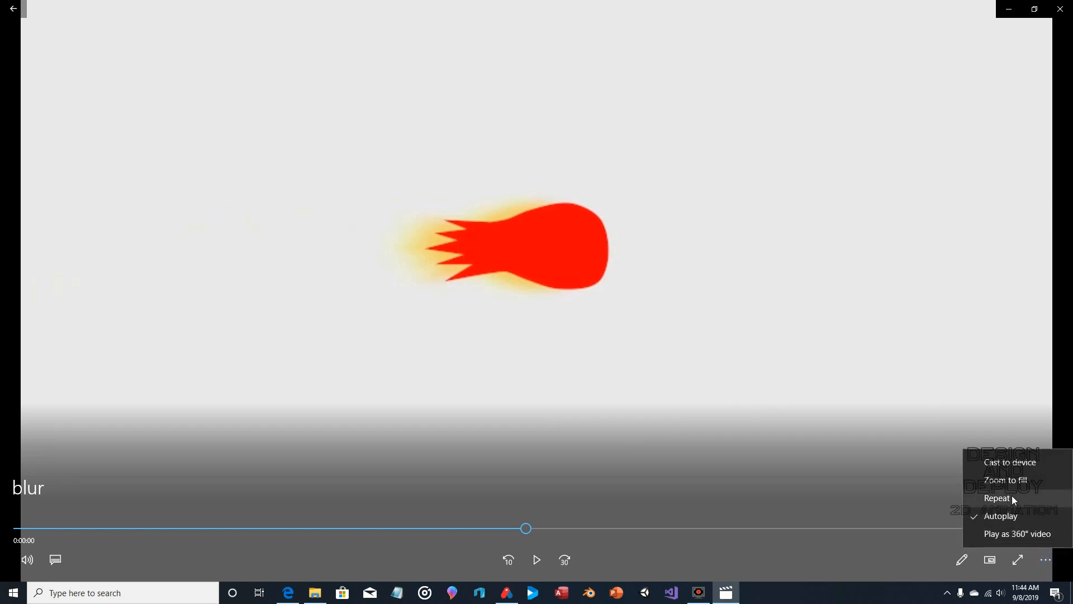
{"action": "left_click", "coordinate": [997, 498]}
{"action": "double_click", "coordinate": [709, 417]}
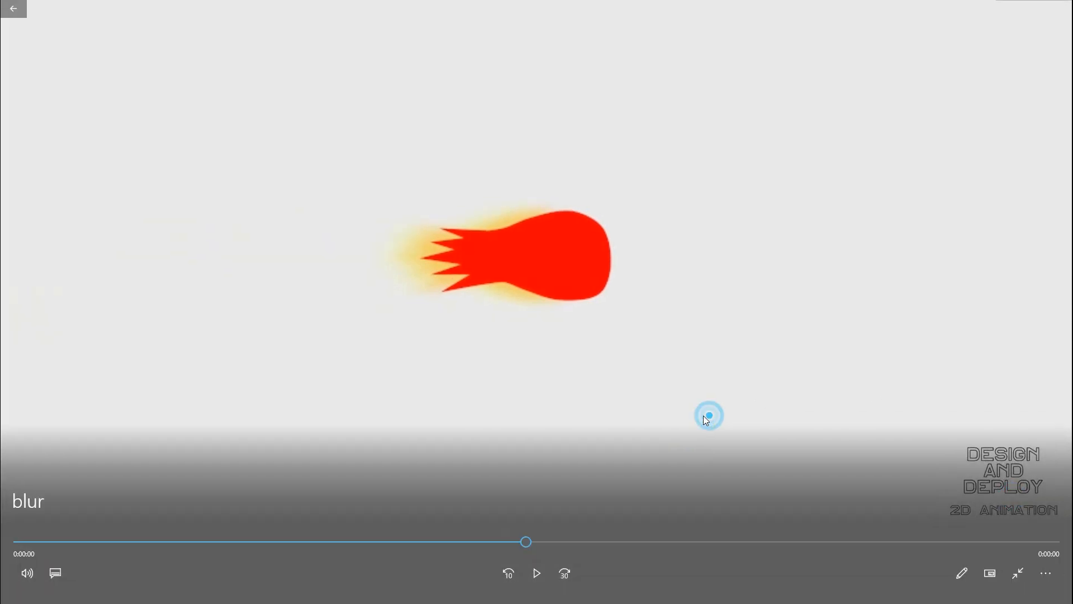
{"action": "left_click", "coordinate": [547, 571]}
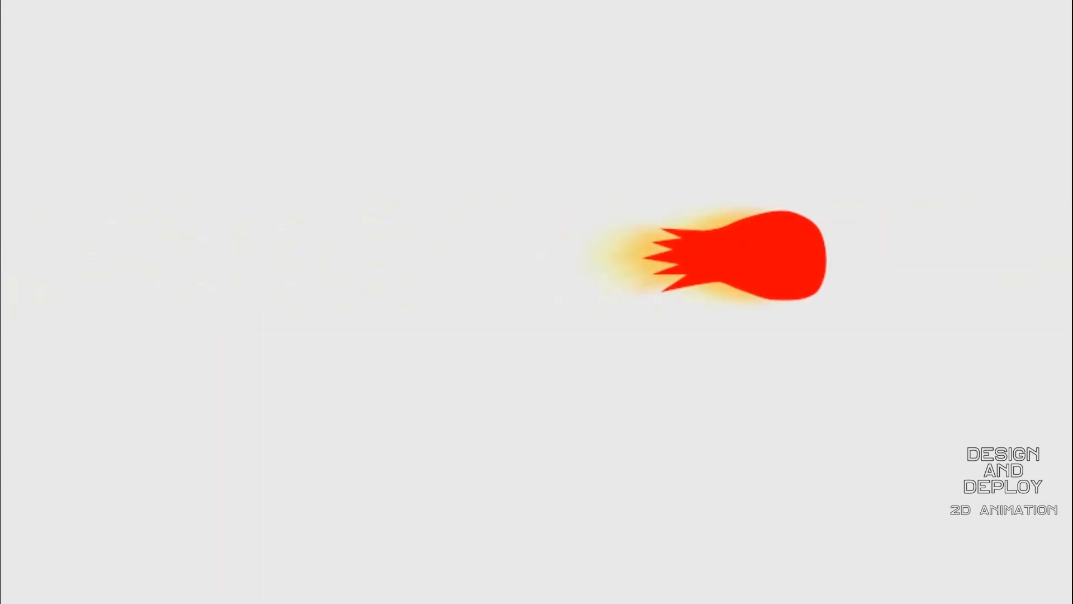
Step: Pause the video outside full screen and switch back to Anime Studio Debut
{"action": "double_click", "coordinate": [431, 121]}
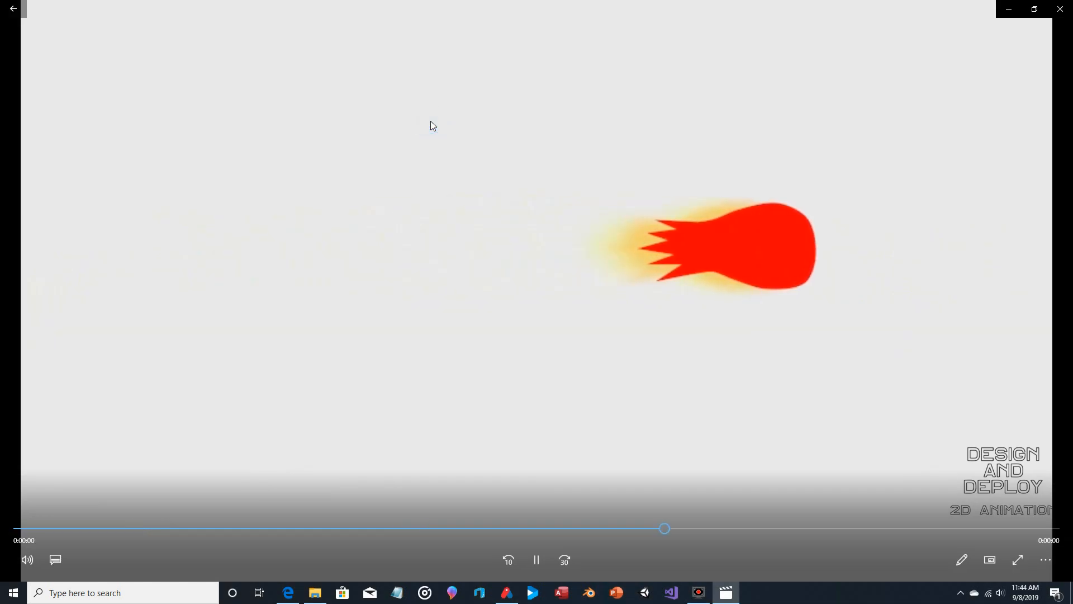
{"action": "left_click", "coordinate": [541, 558]}
{"action": "left_click", "coordinate": [507, 592]}
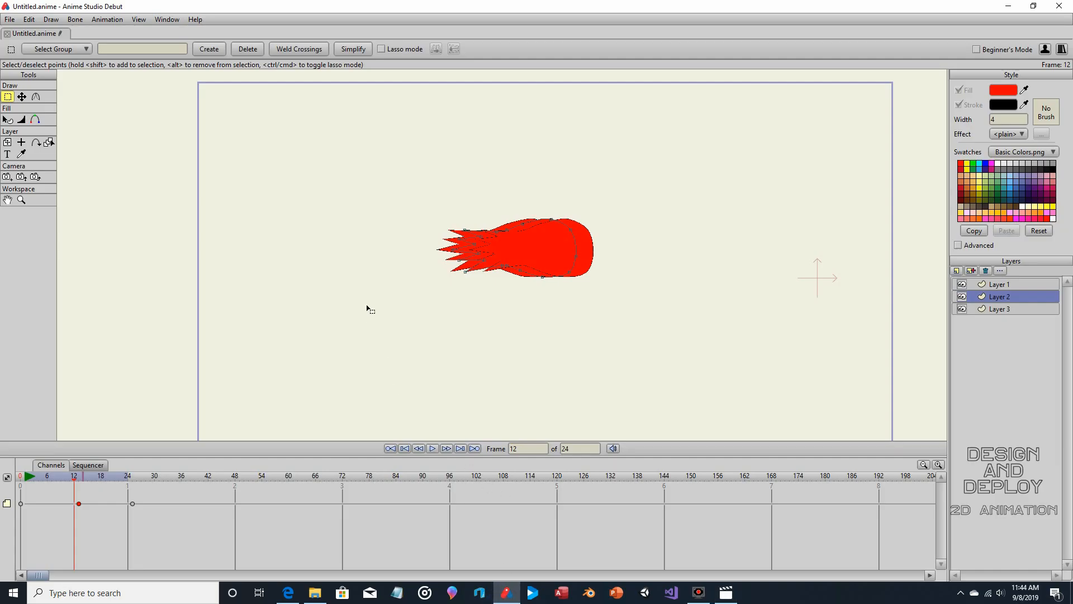